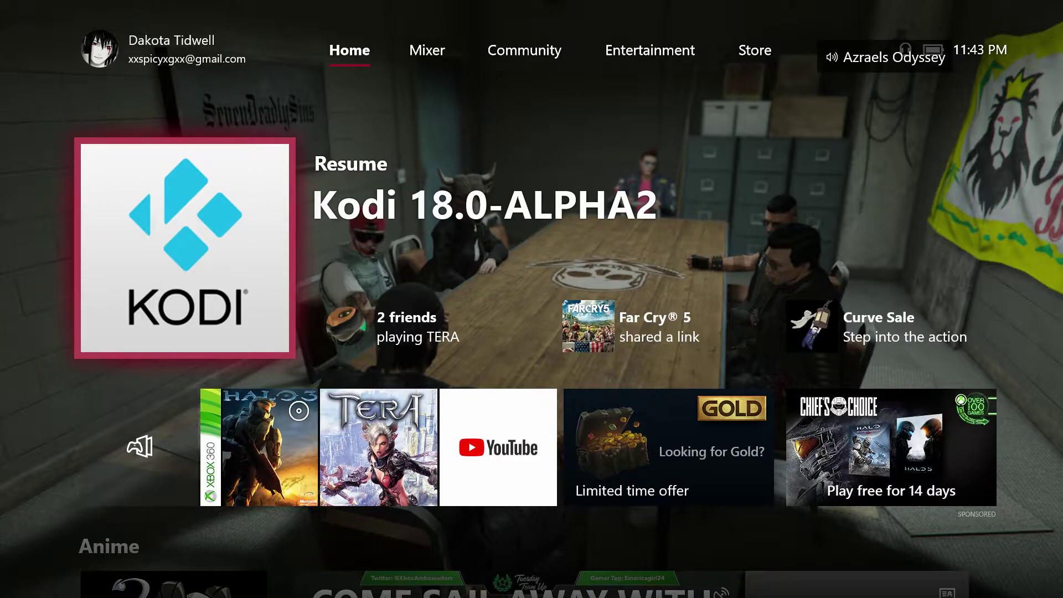
Launch Kodi 18.0-ALPHA2 from its resume tile on the Xbox Home tab
key("Up")
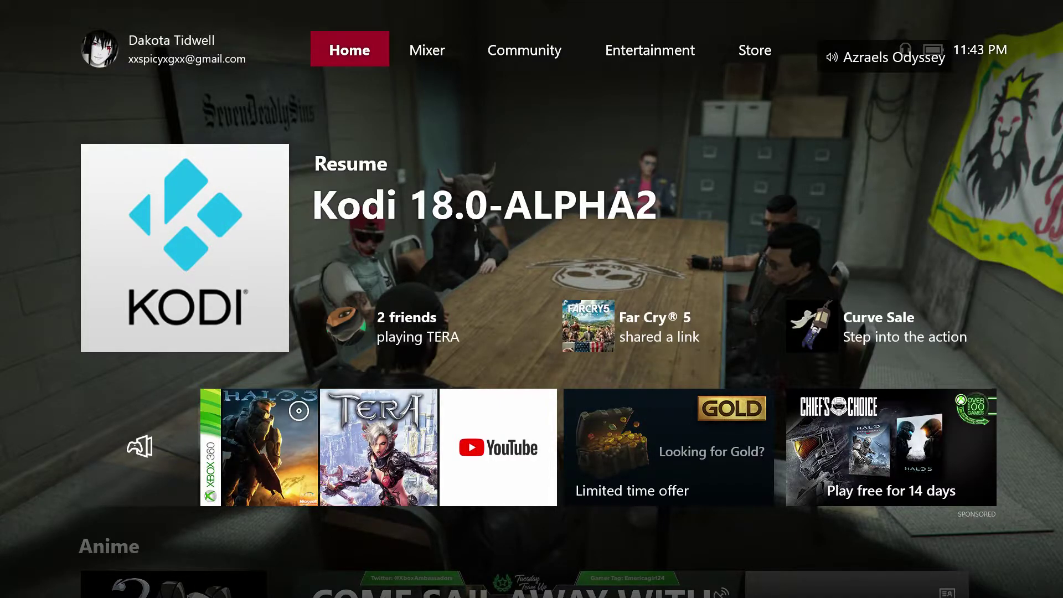
key("Down")
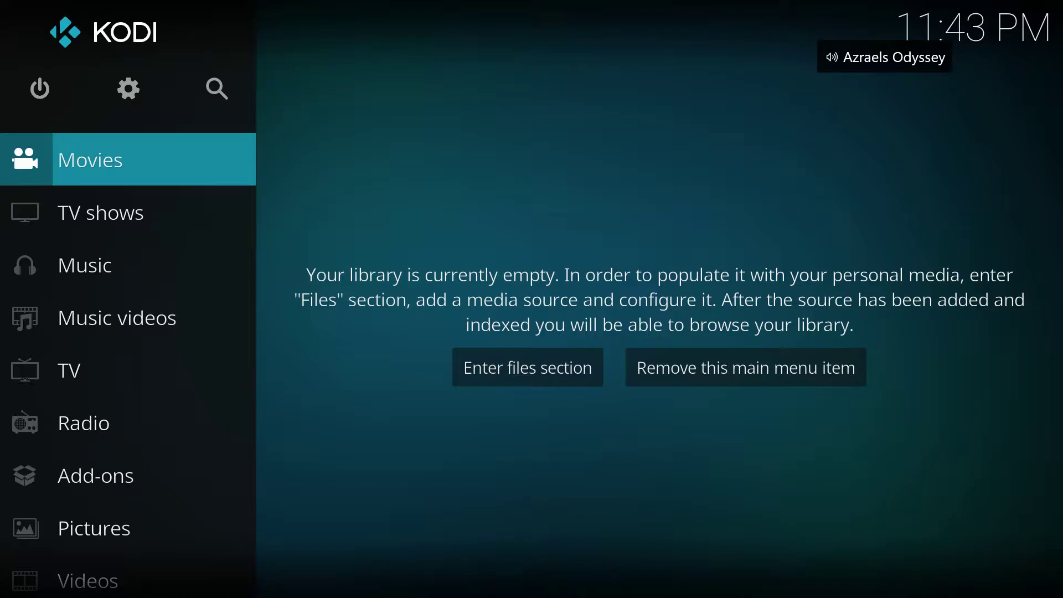
Wait for Kodi to finish starting up on its empty Movies home page
key("Up")
Open Kodi's System settings page
key("Right")
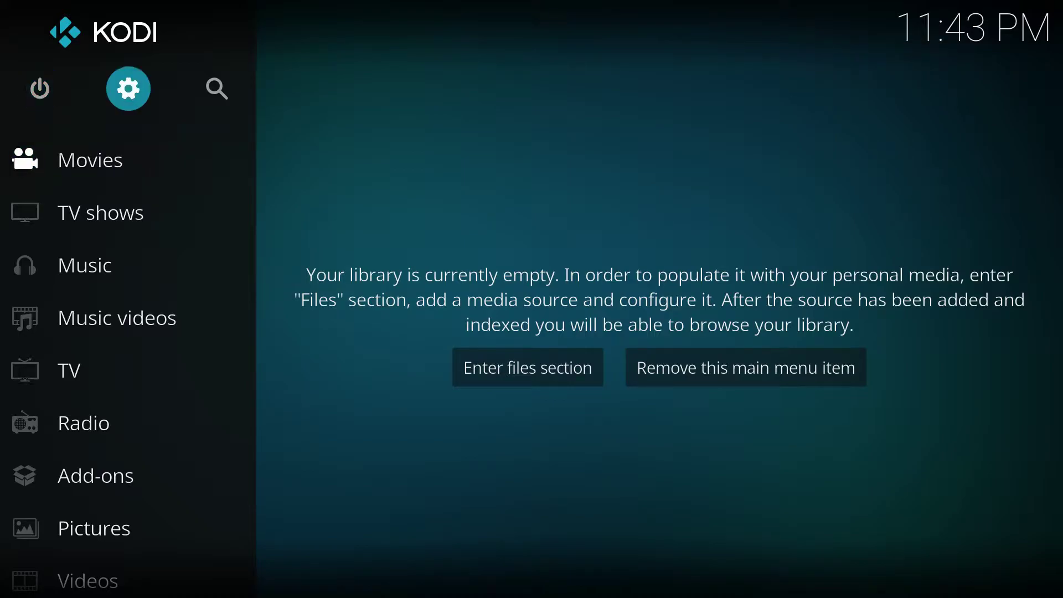
key("Return")
key("BackSpace")
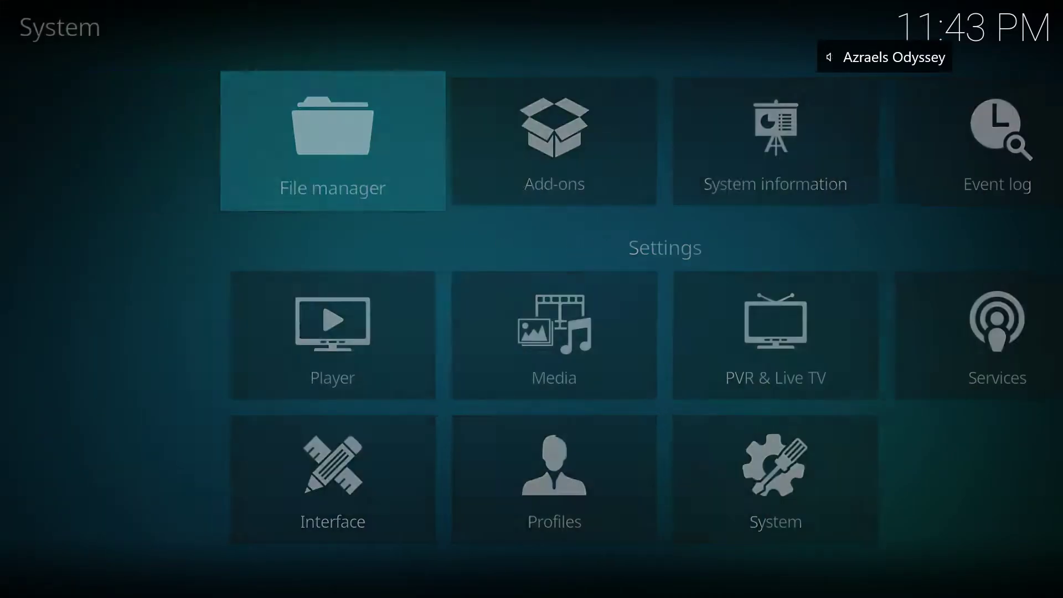
key("Return")
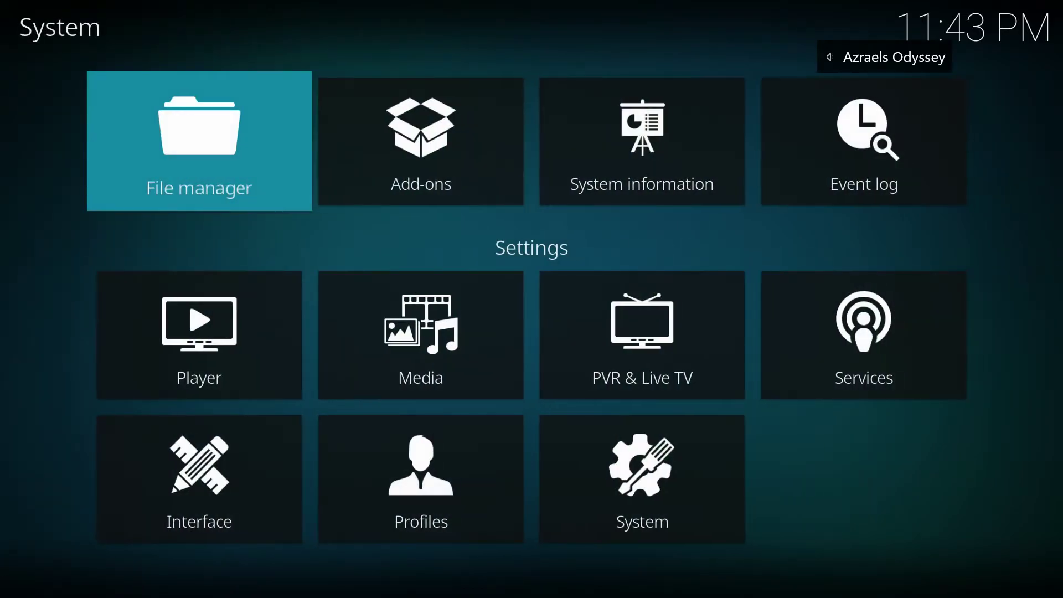
key("Down")
key("Down")
key("Right")
key("Right")
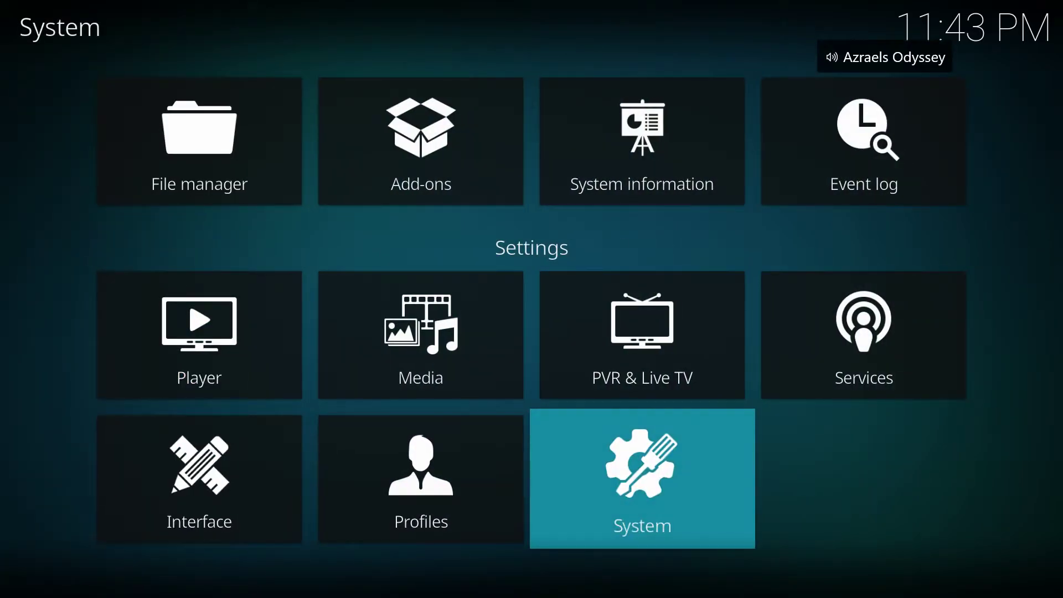
key("Return")
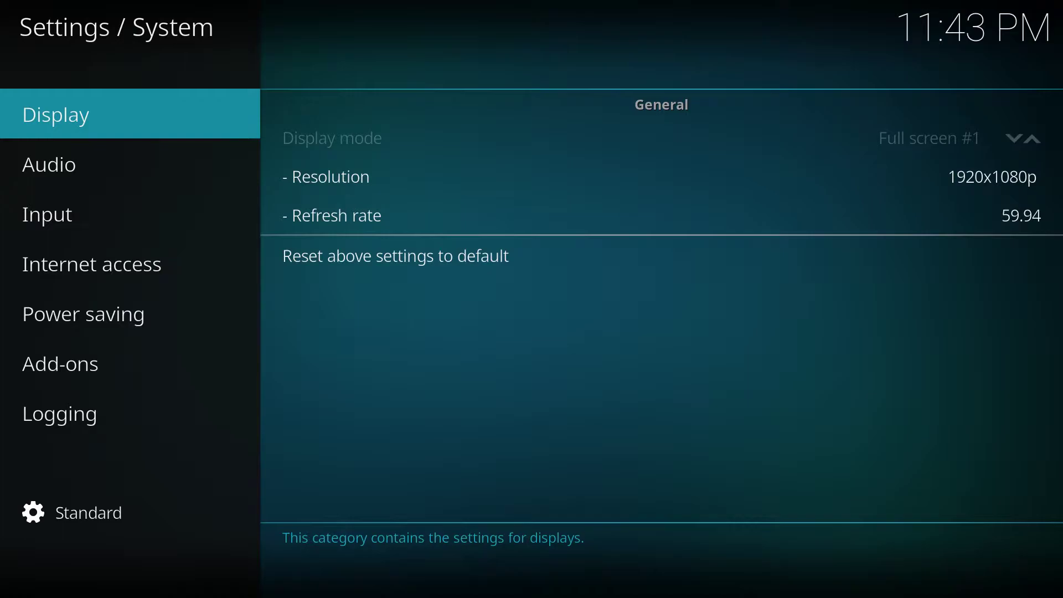
Turn on Unknown sources under Add-ons, accept the warning, and return to the System menu
key("Down")
key("Down")
key("Down")
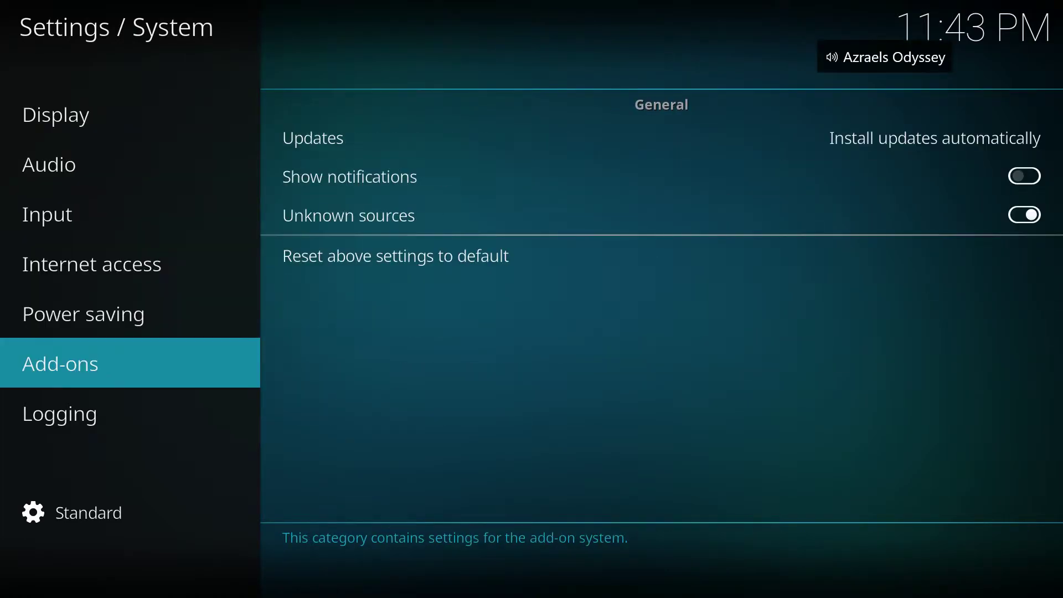
key("Right")
key("Down")
key("Down")
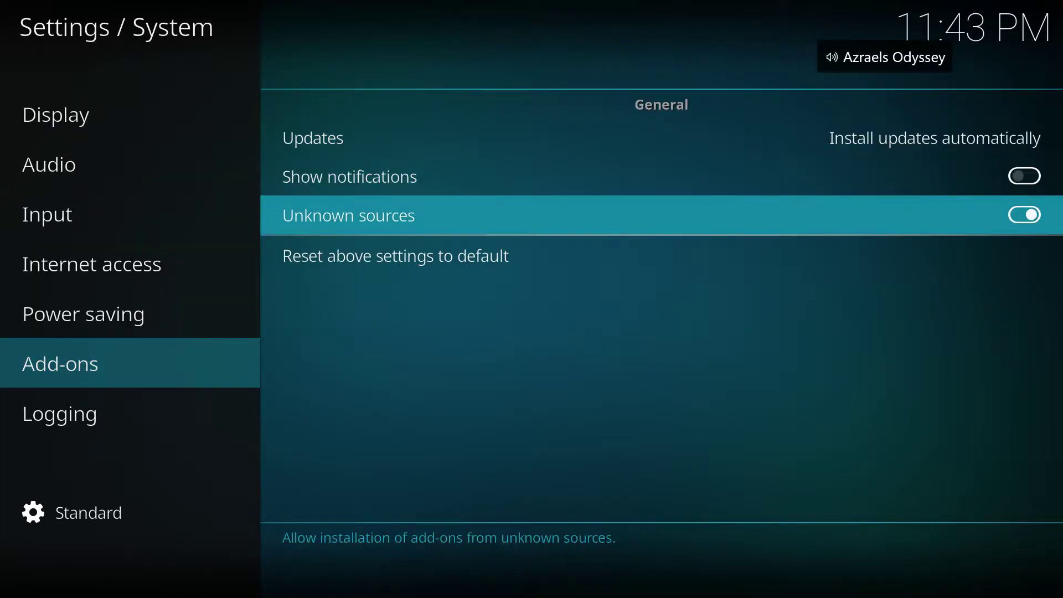
key("Return")
key("Return")
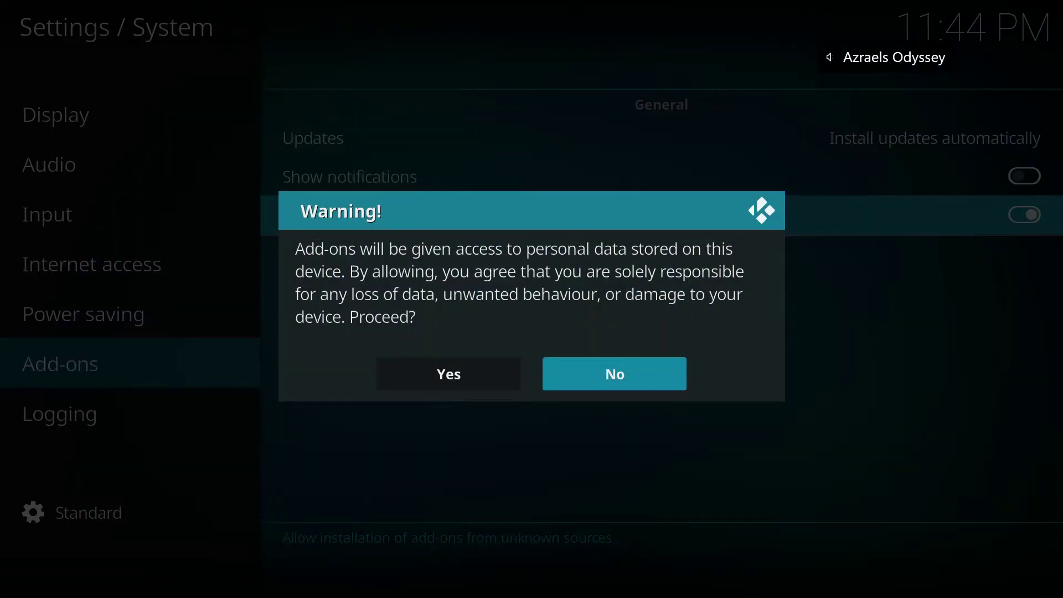
key("Left")
key("Return")
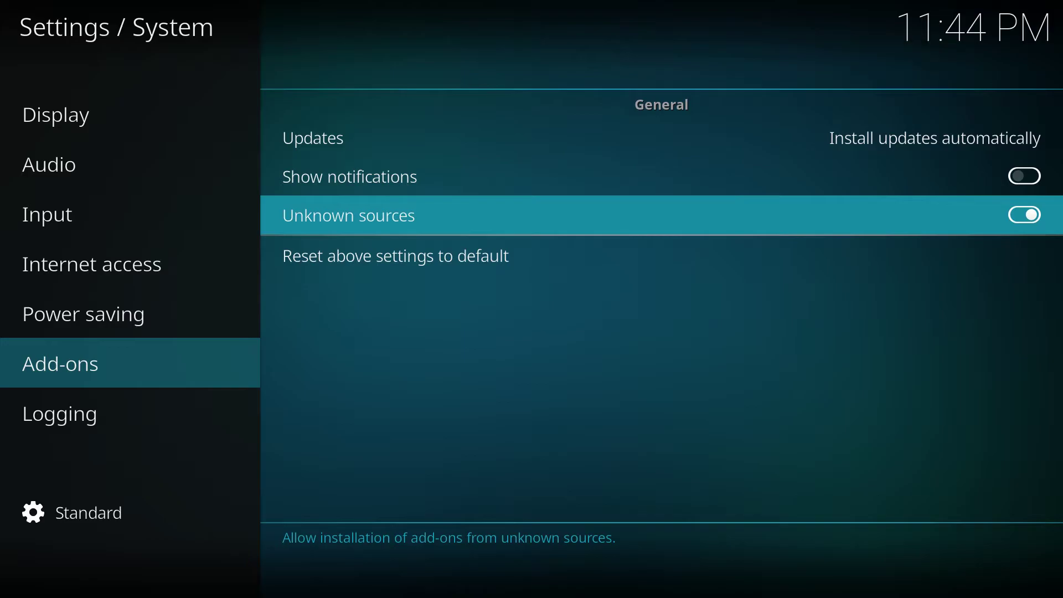
key("Escape")
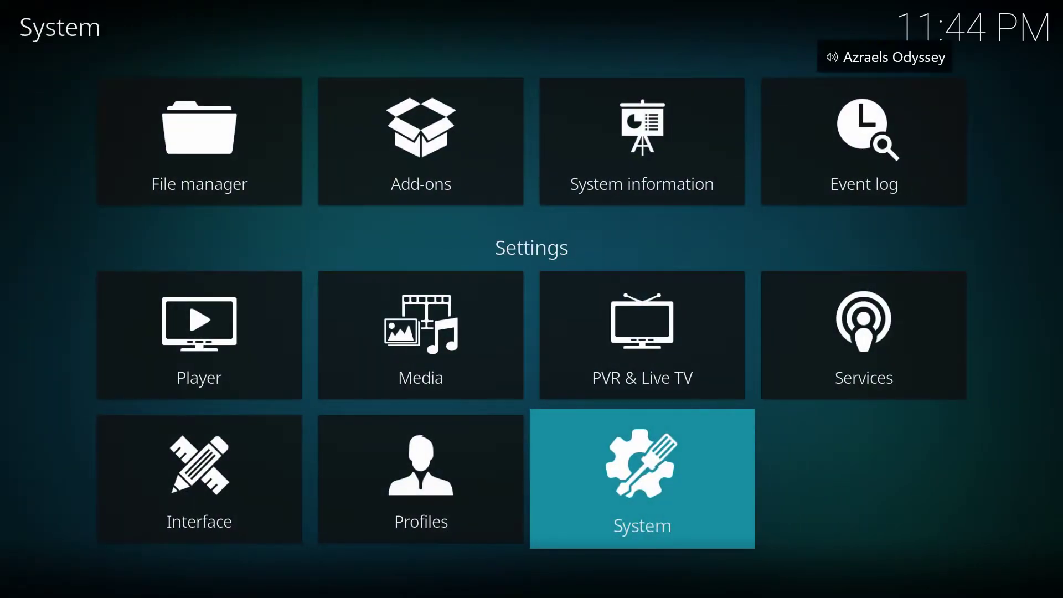
key("Left")
key("Up")
key("Up")
key("Left")
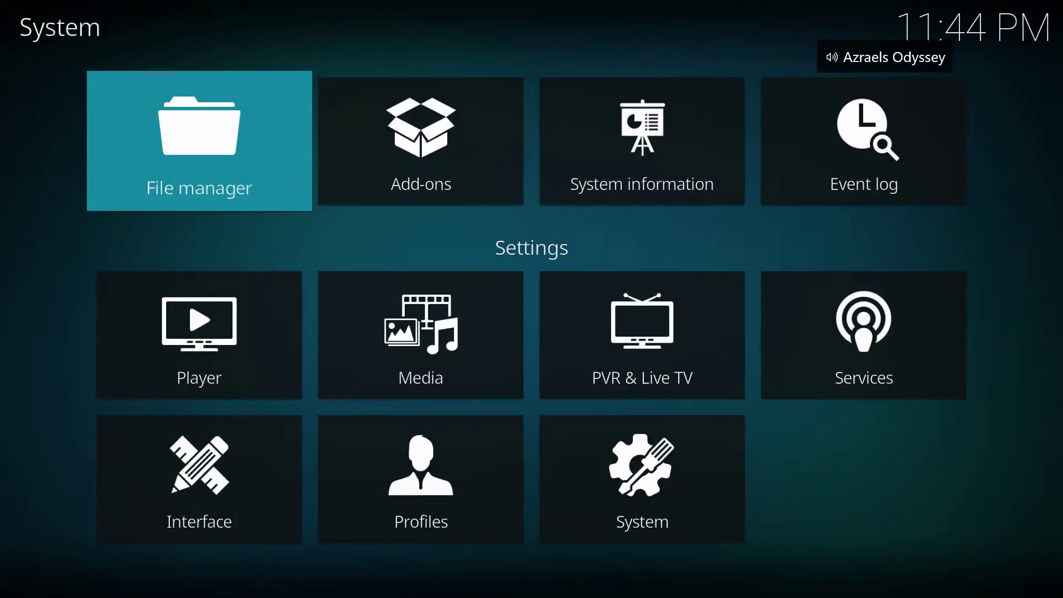
key("Return")
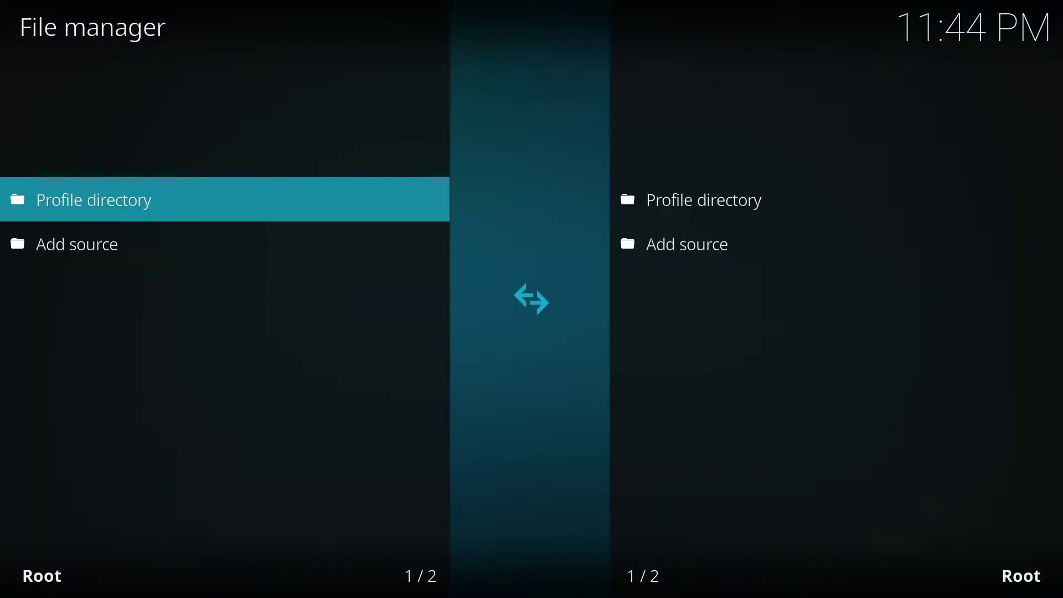
key("Down")
key("Return")
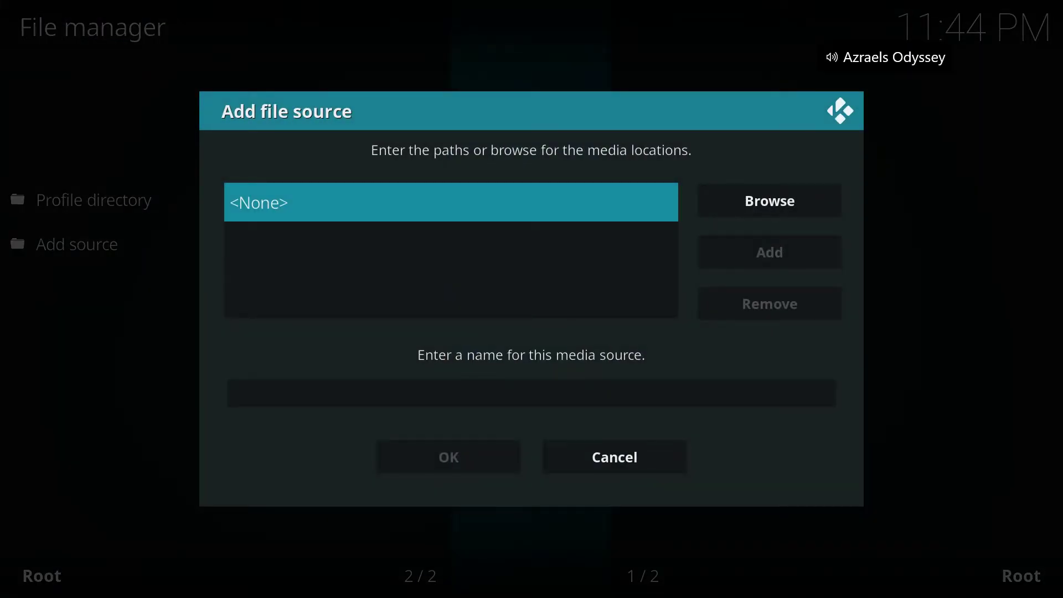
key("Return")
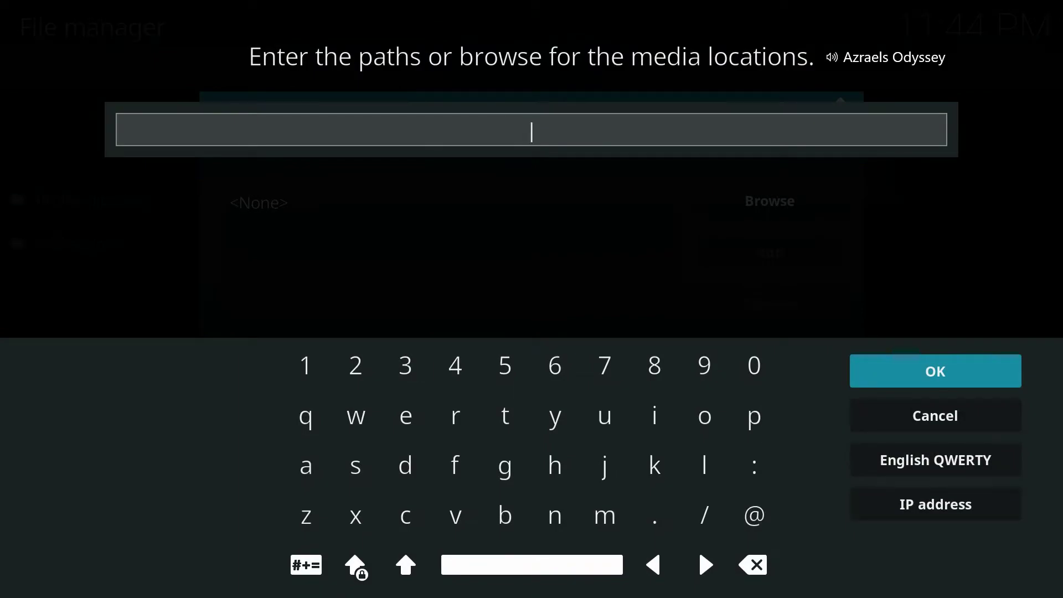
type("http://archive.org/download/covenantkodi")
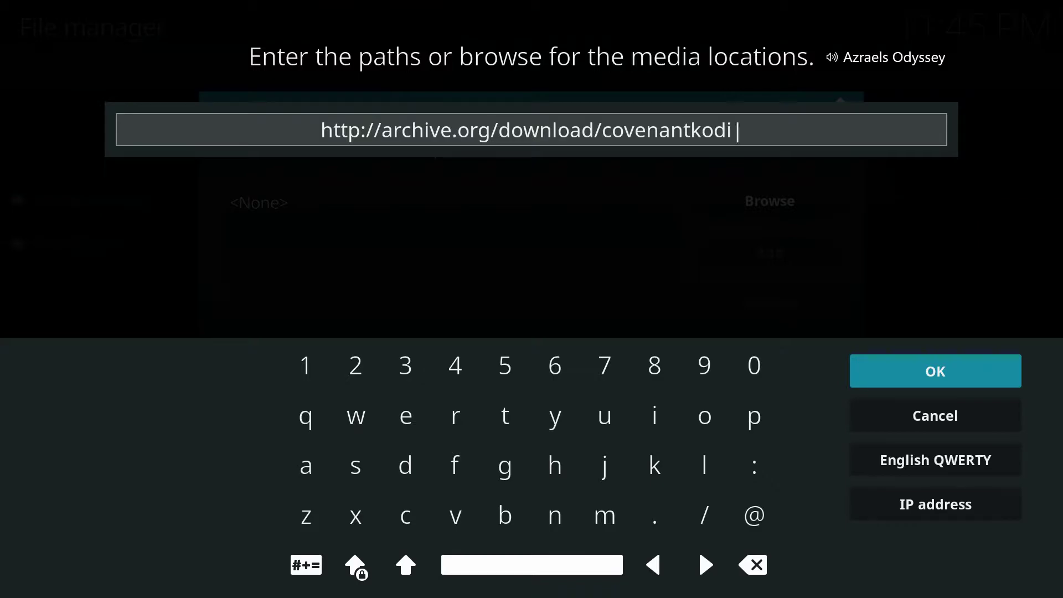
key("Return")
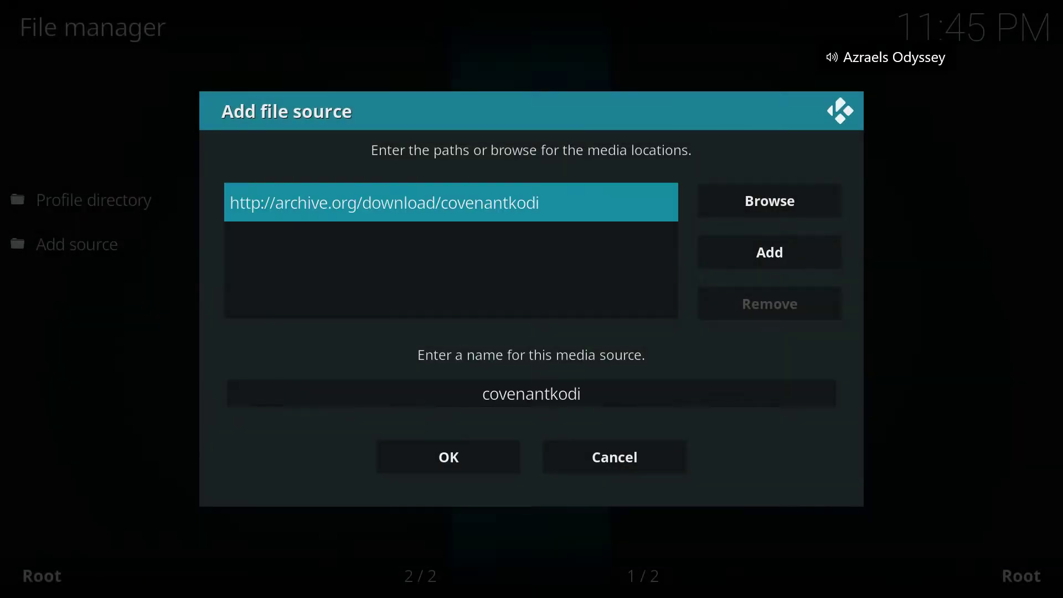
key("Down")
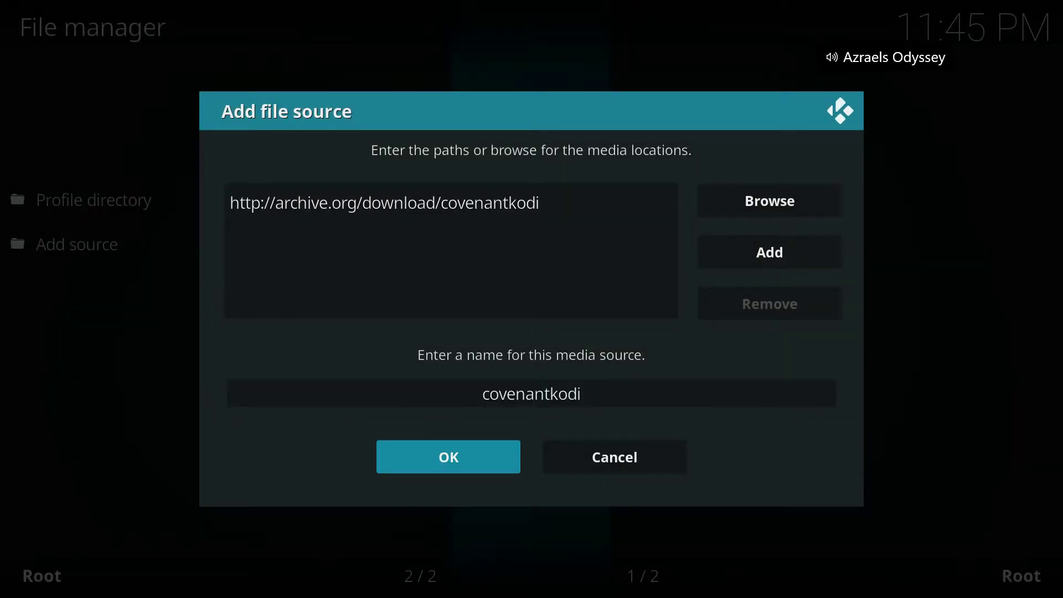
key("Return")
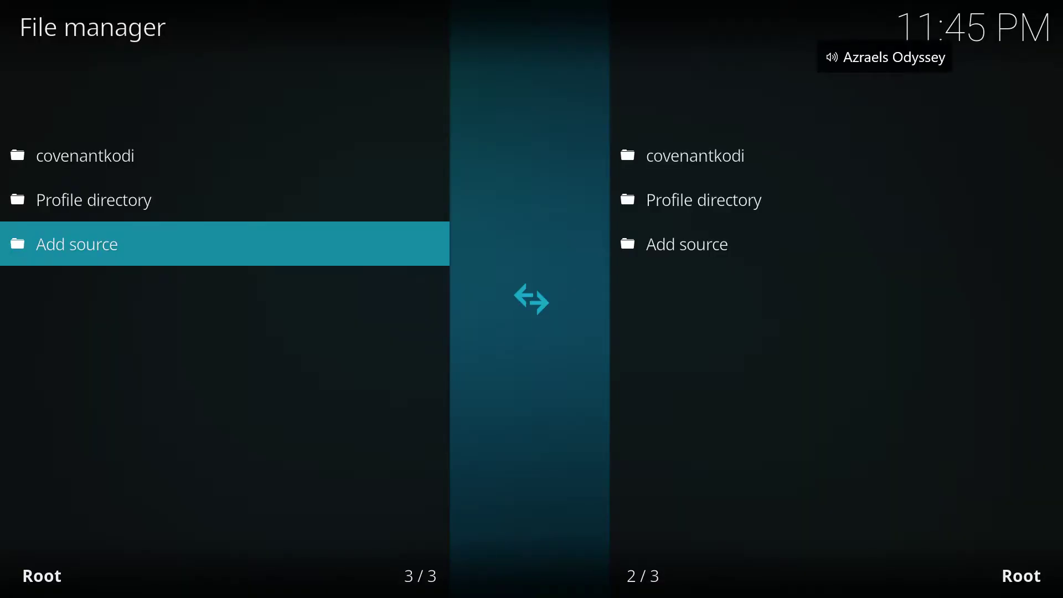
key("Escape")
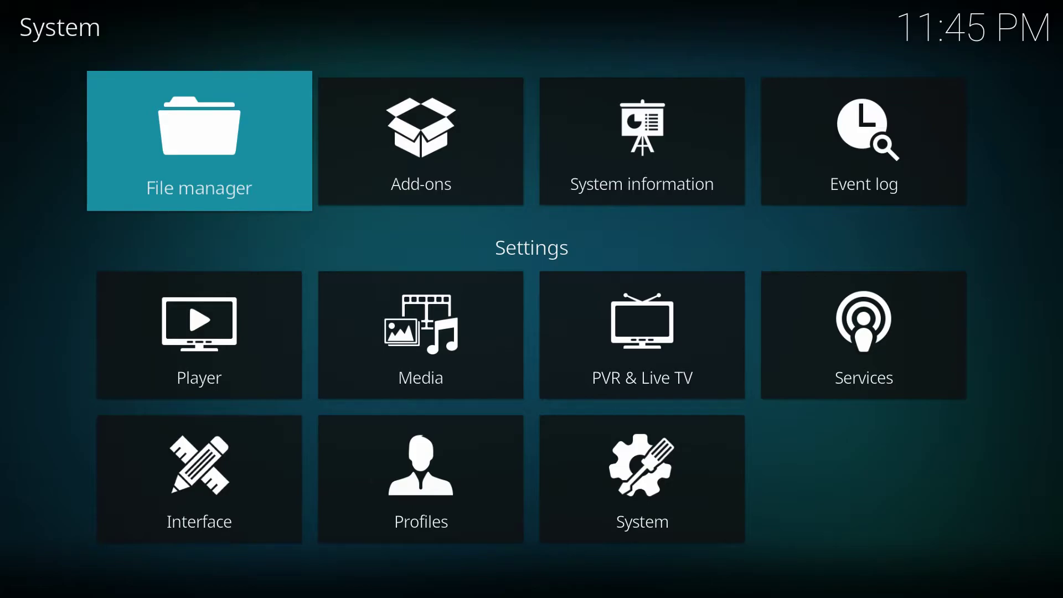
Install repository.colossus-999.999.9.zip from the covenantkodi source via Install from zip file
key("Right")
key("Return")
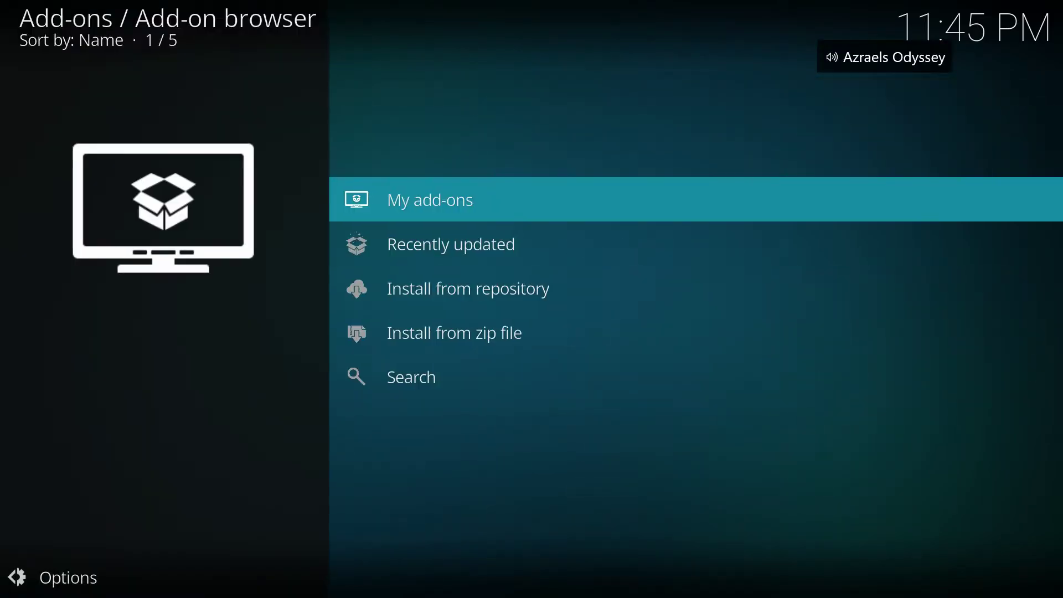
key("Down")
key("Down")
key("Down")
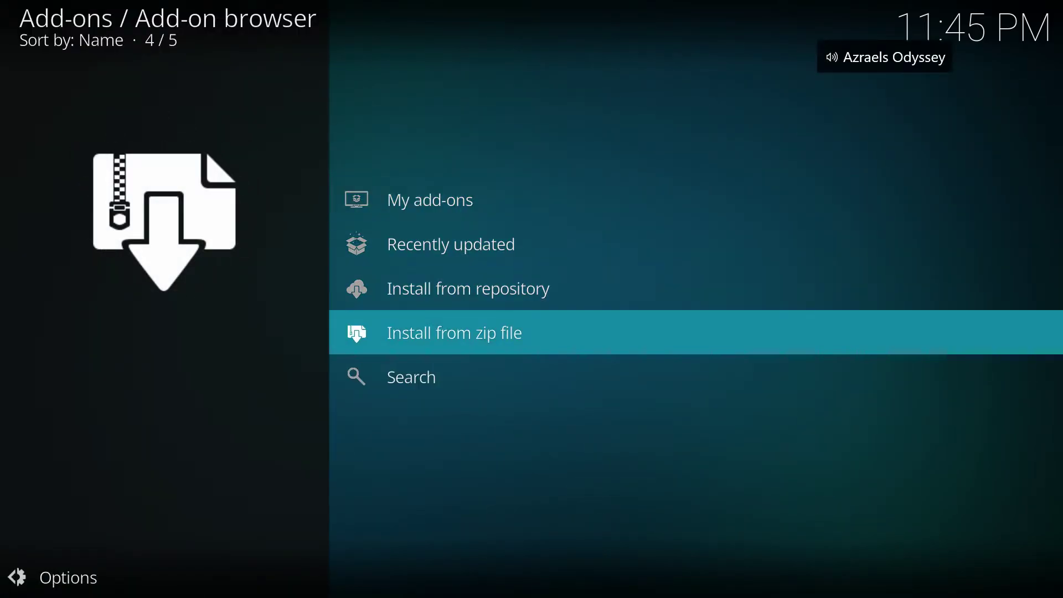
key("Return")
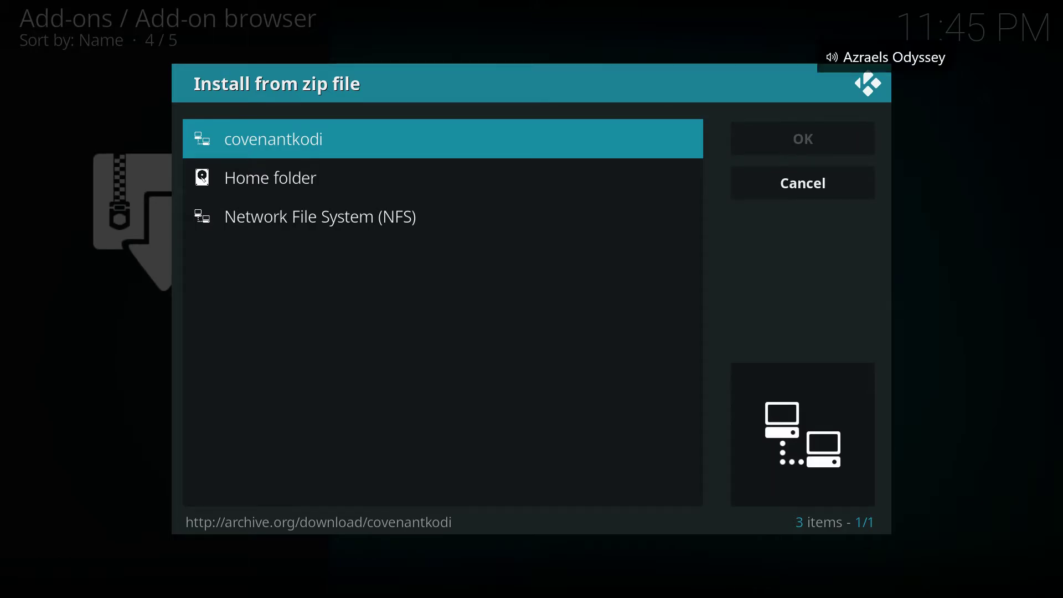
key("Return")
key("Down")
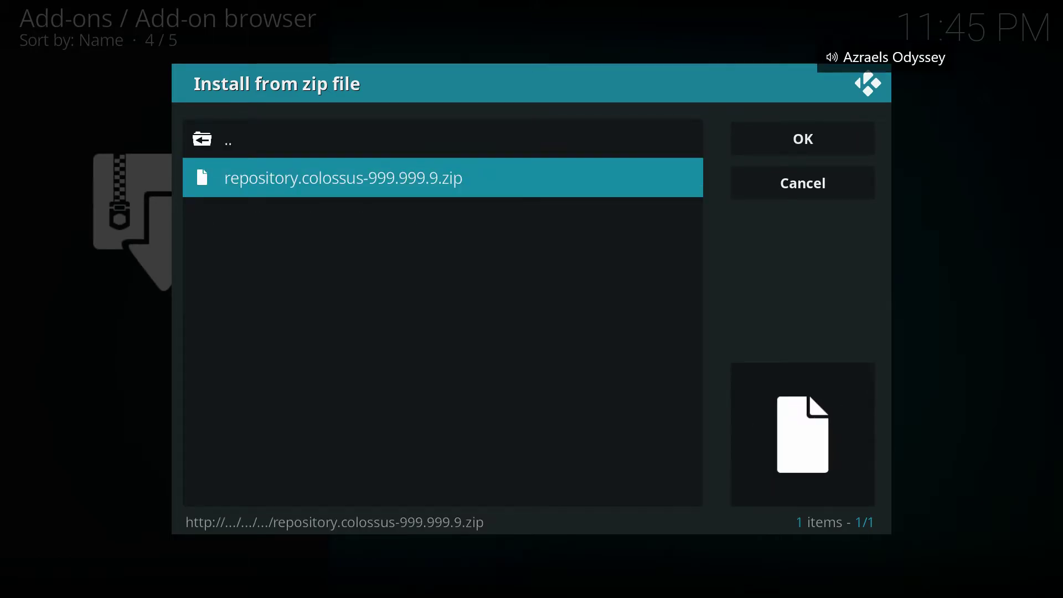
key("Return")
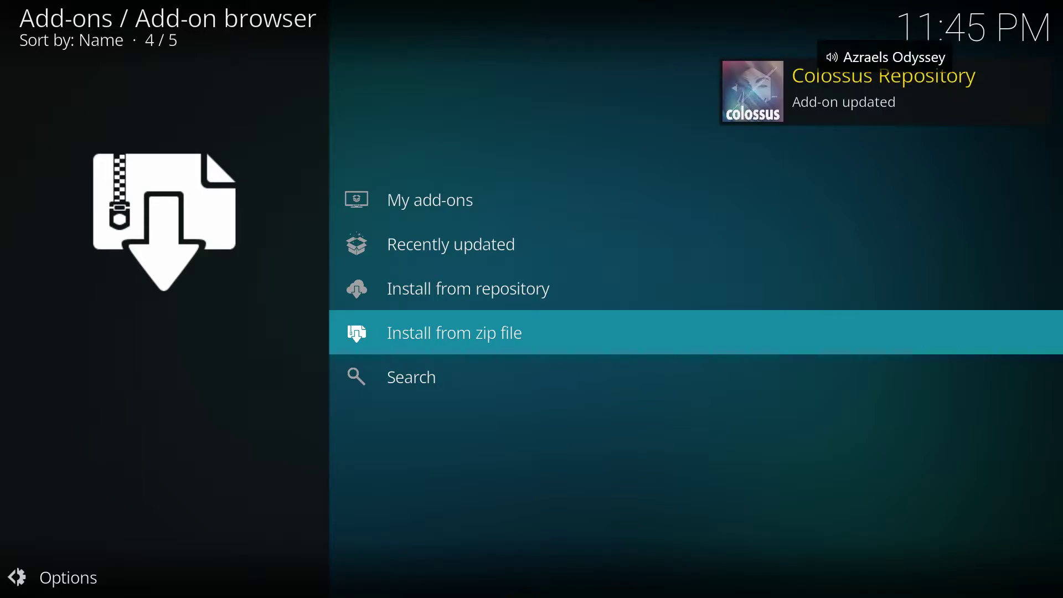
key("Up")
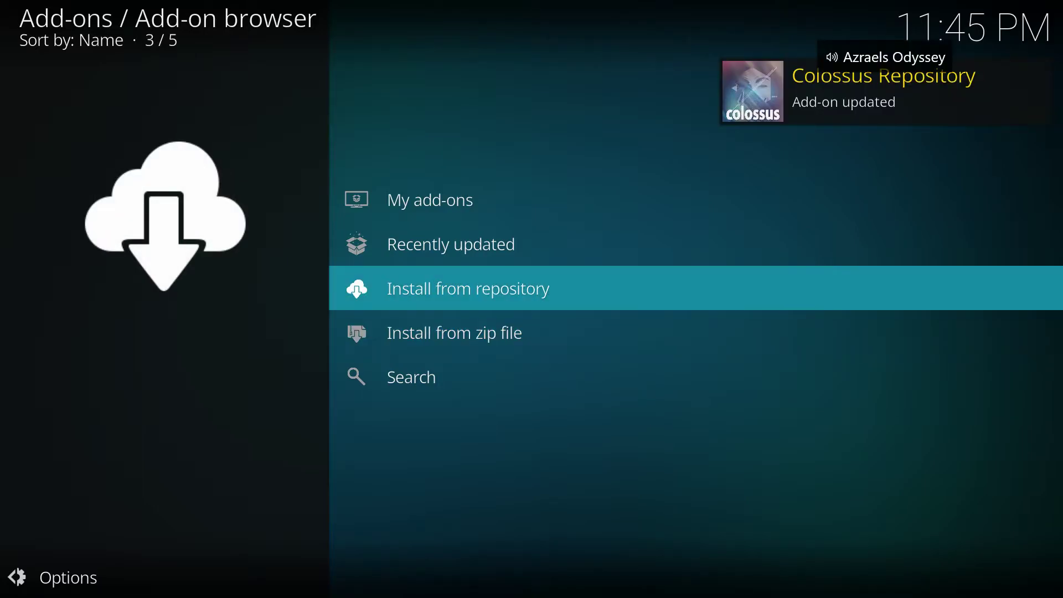
Open Covenant's details in the Colossus Repository's Video add-ons category
key("Return")
key("Down")
key("Down")
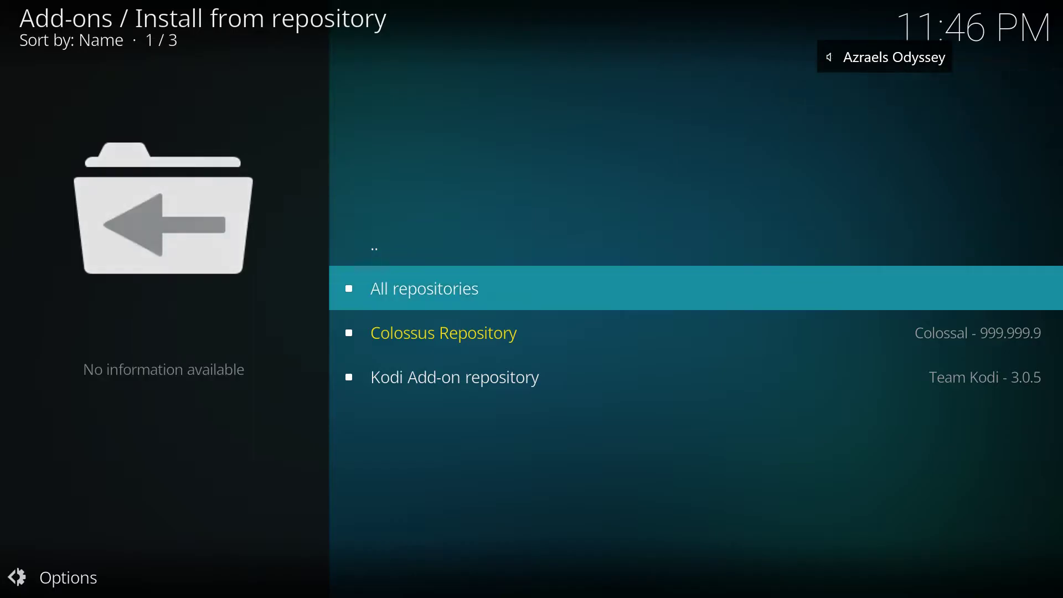
key("Return")
key("Down")
key("Down")
key("Down")
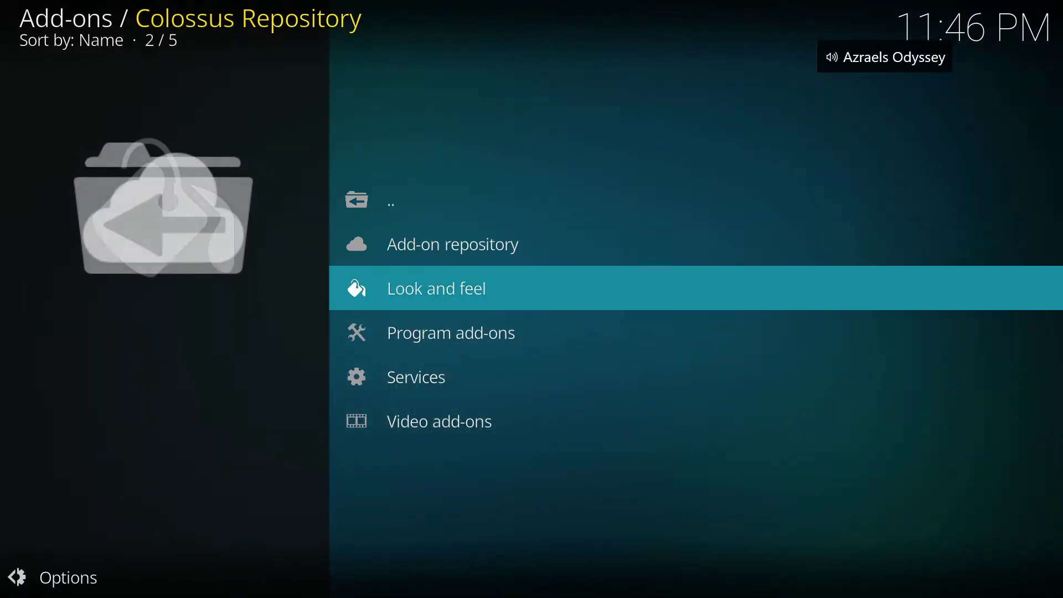
key("Down")
key("Return")
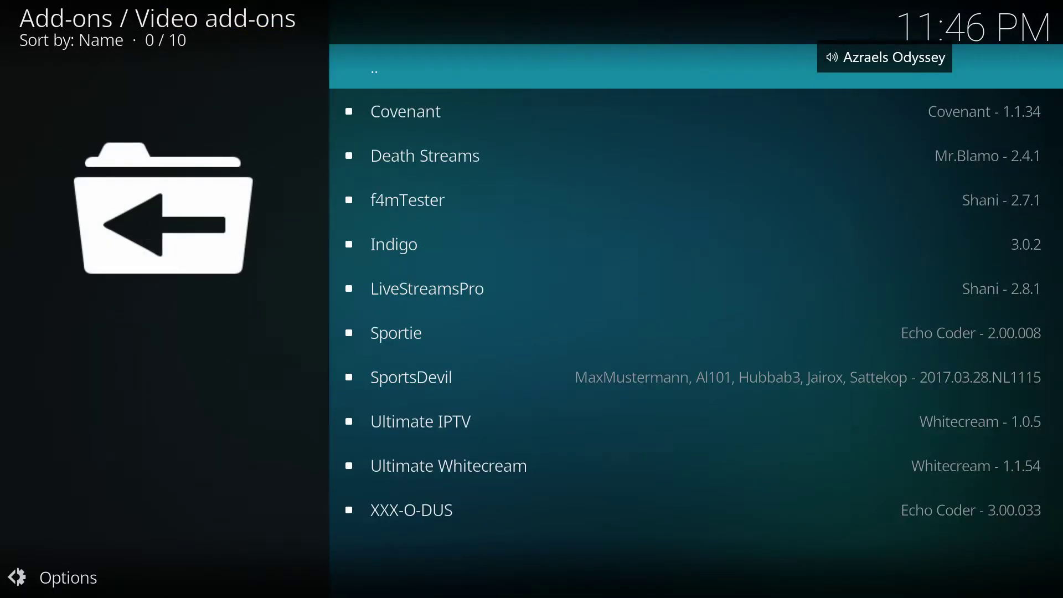
key("Down")
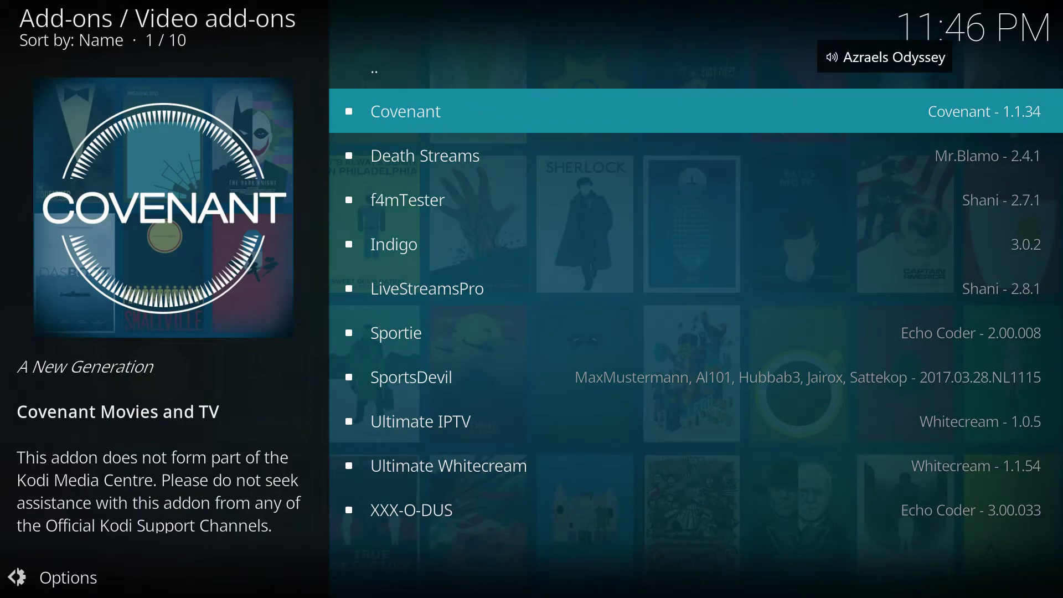
key("Return")
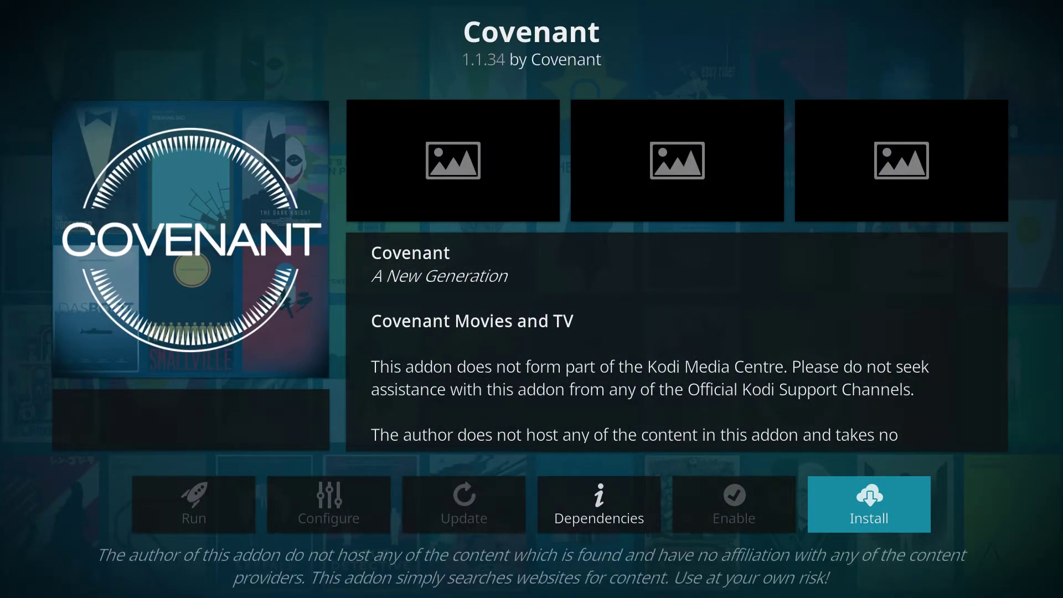
Install Covenant along with its required dependency add-ons and open it
key("Return")
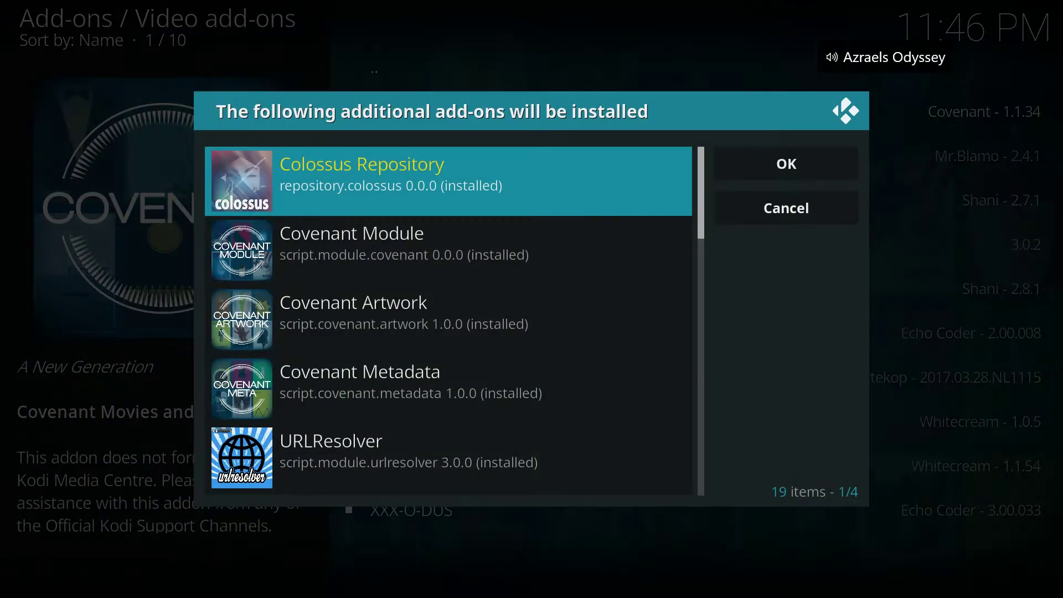
key("Right")
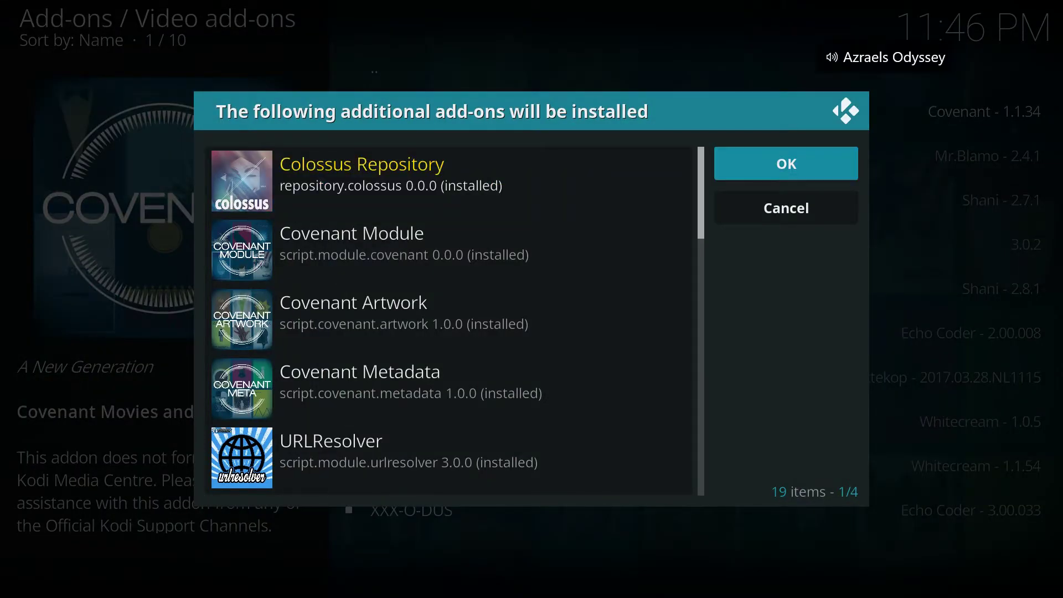
key("Return")
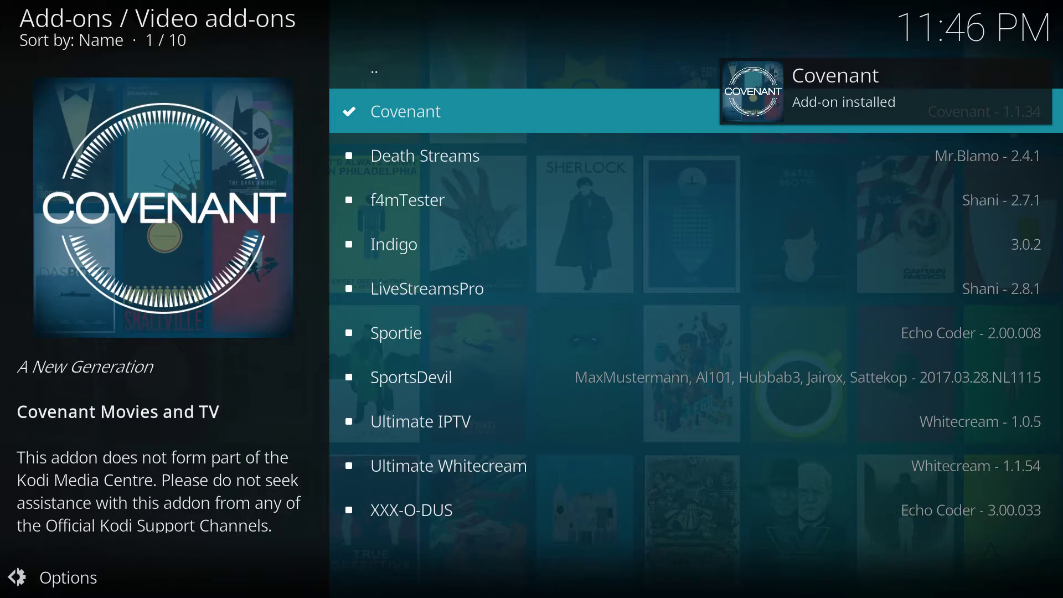
key("Return")
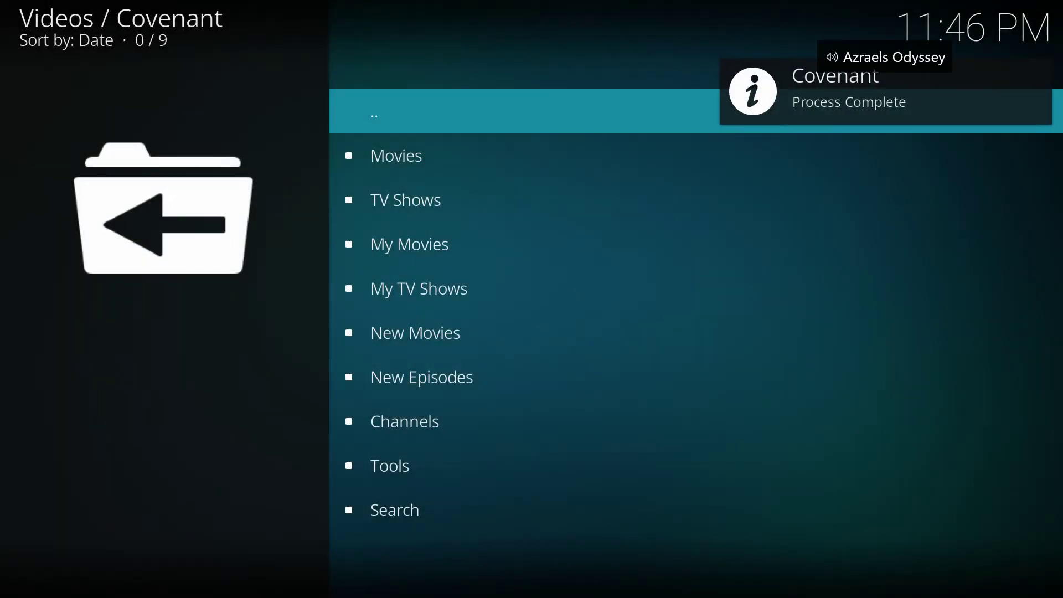
Open Covenant's TV Shows section and show the Lost in Space (2018) episodes
key("Down")
key("Down")
key("Down")
key("Up")
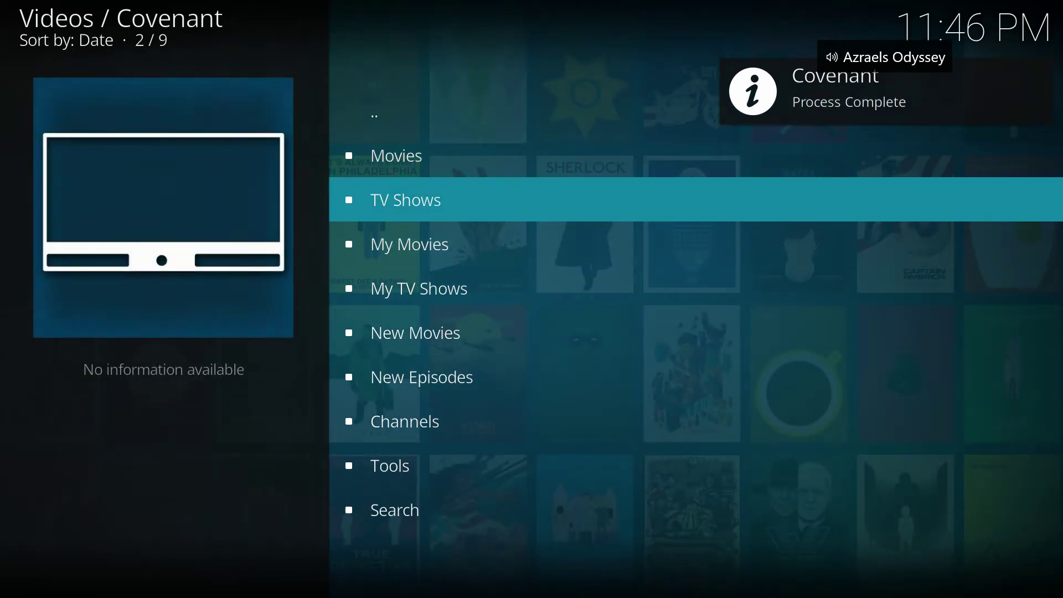
key("Return")
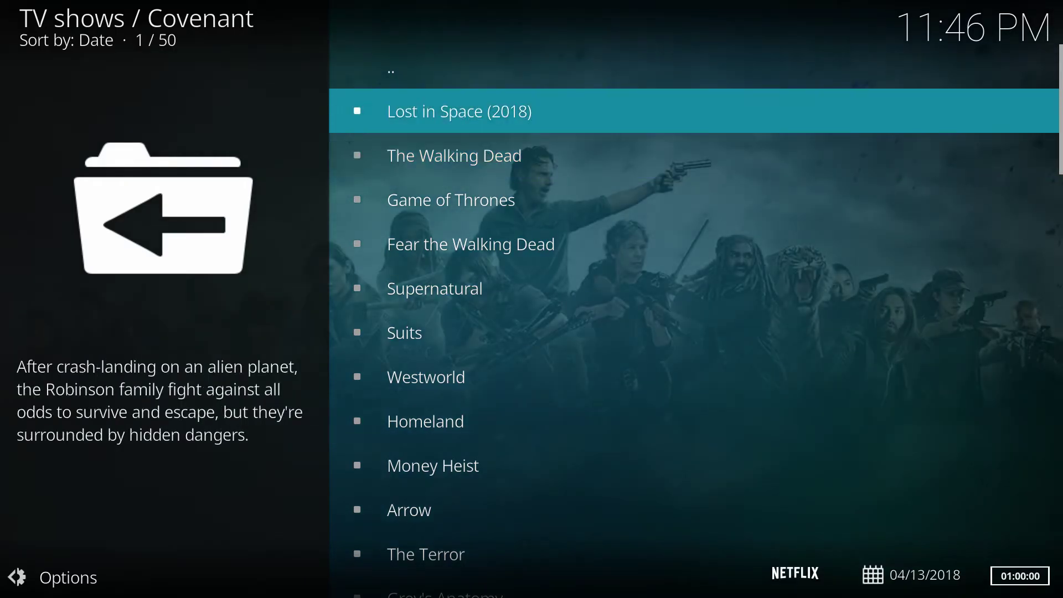
key("Return")
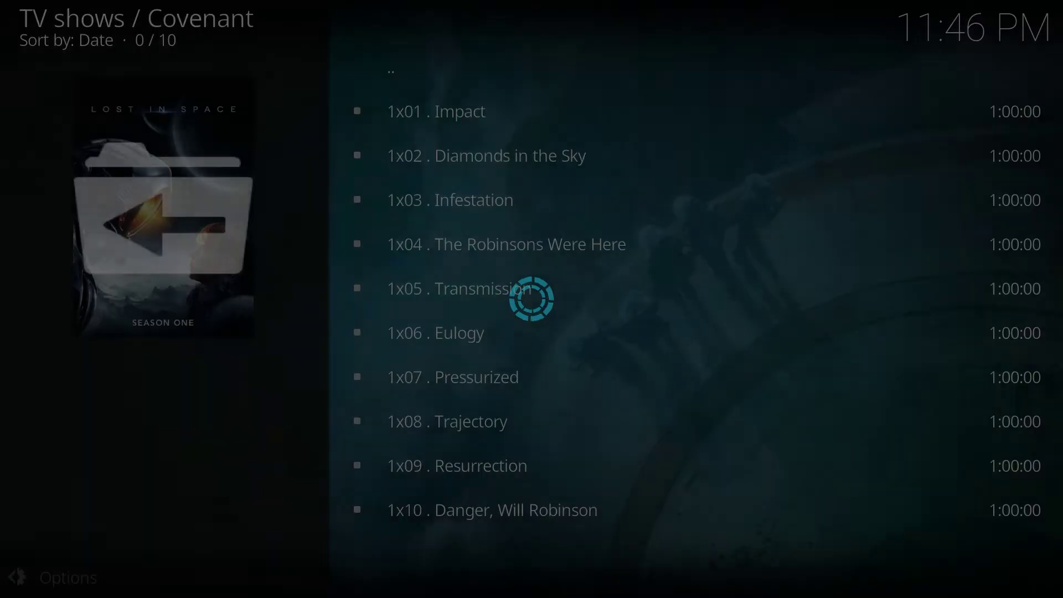
Scan streams for Lost in Space 1x01 Impact and play the first Showbox 720P source
key("Down")
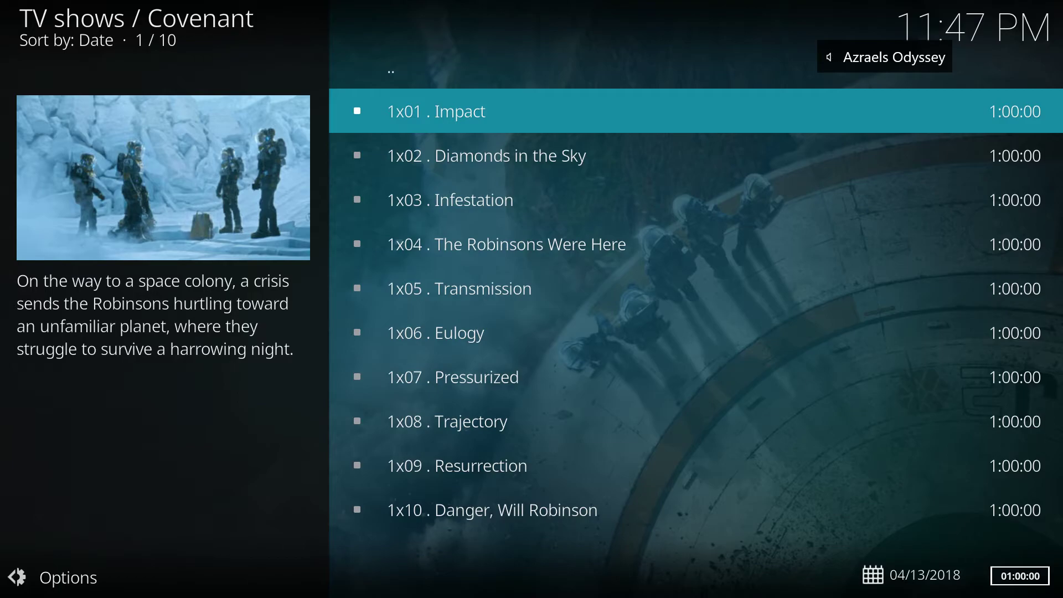
key("Return")
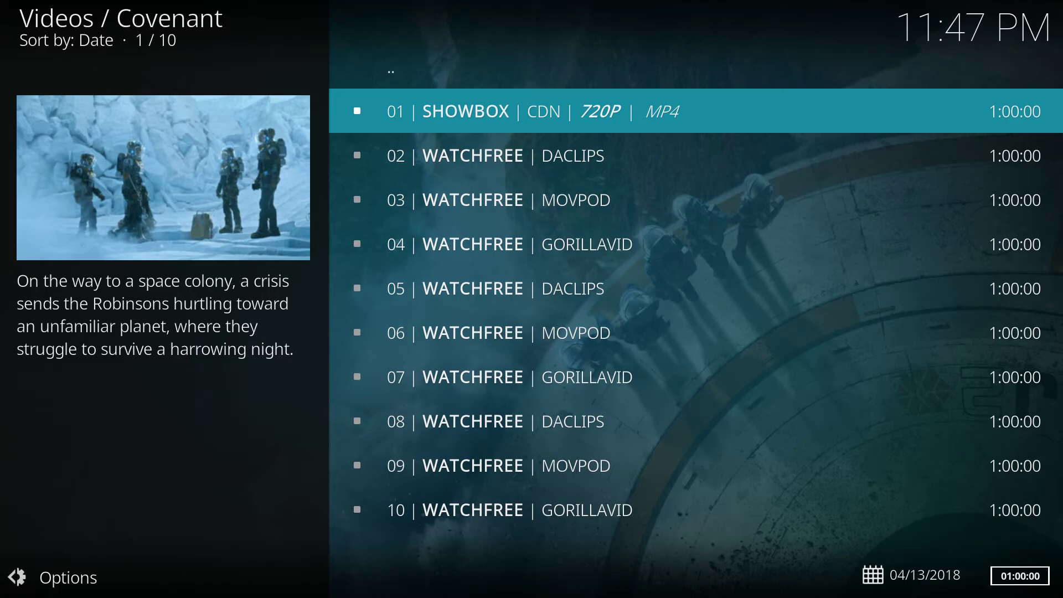
key("Return")
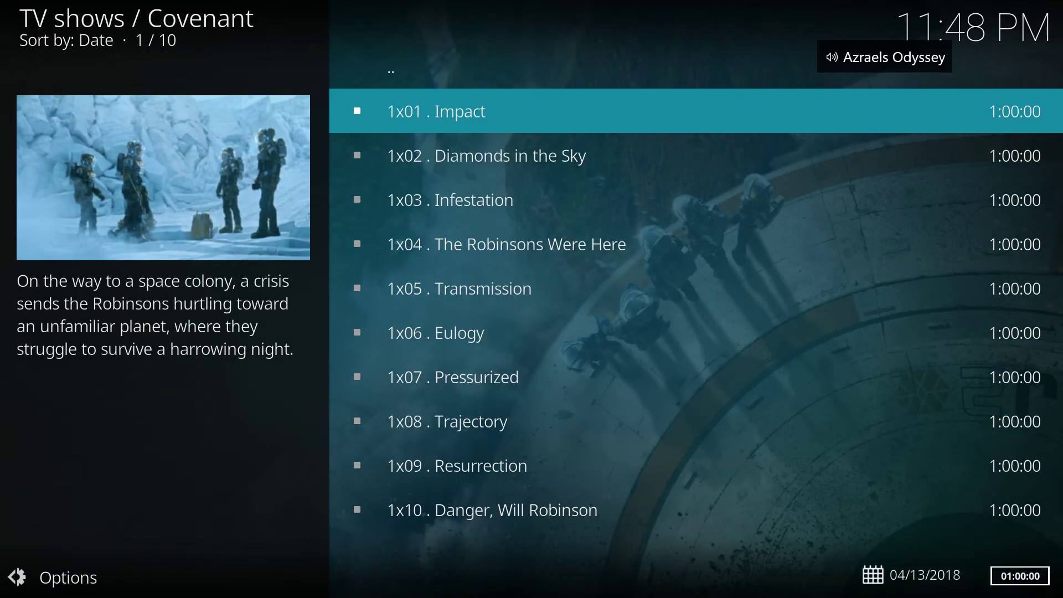
Back out of Covenant's Lost in Space lists to the Add-on browser
key("BackSpace")
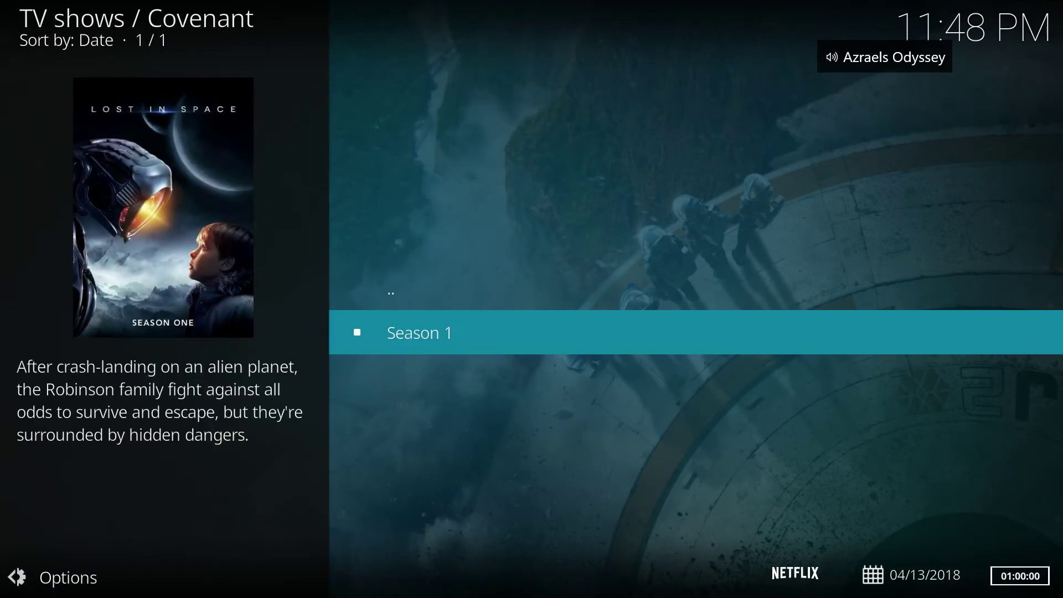
key("BackSpace")
key("Down")
key("BackSpace")
key("Down")
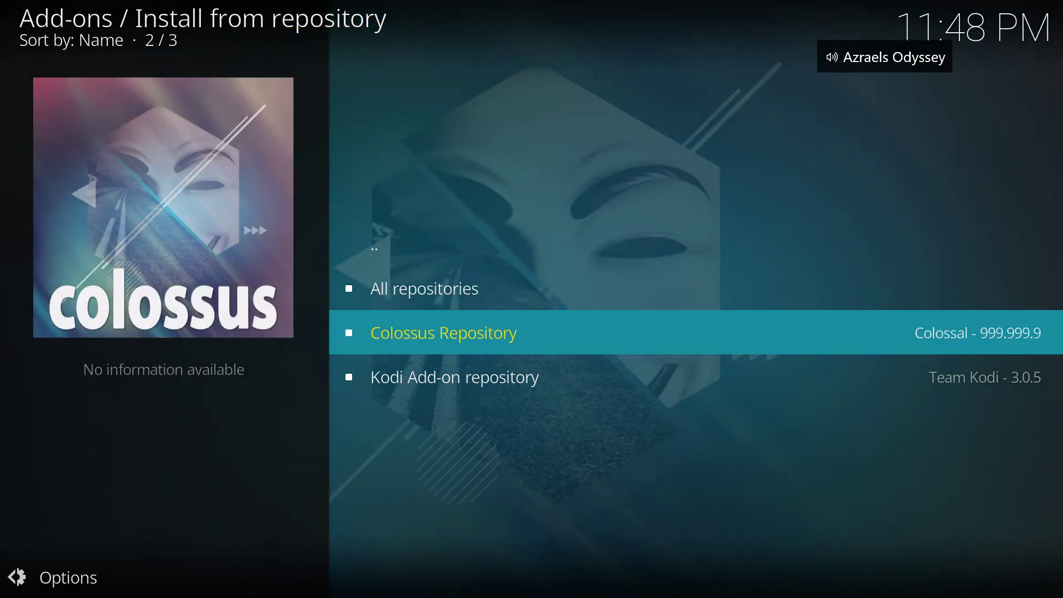
key("Down")
Open the Subtitles category in Install from repository > Kodi Add-on repository
key("Up")
key("Return")
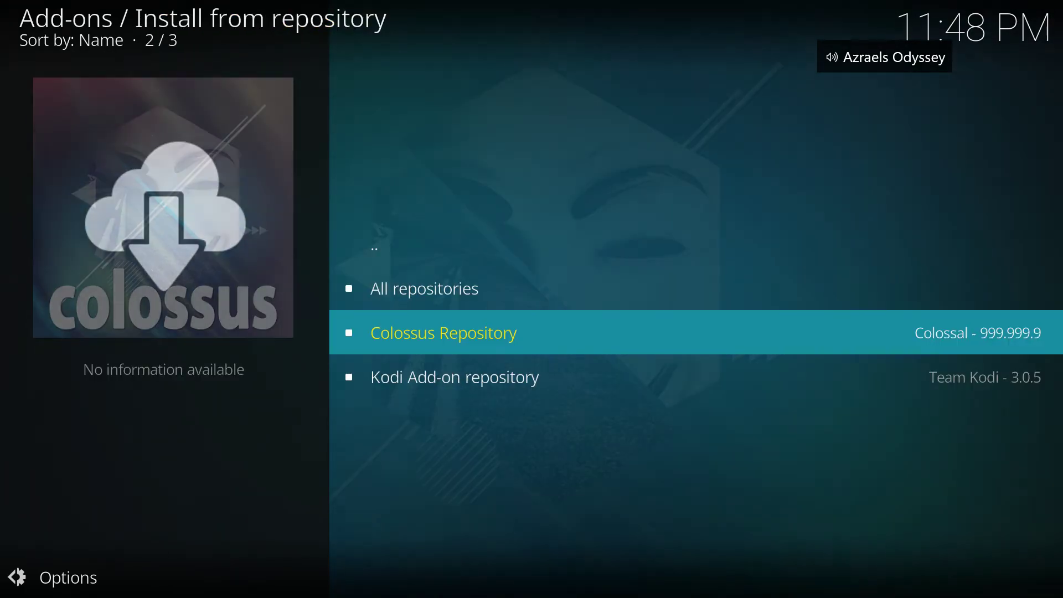
key("Down")
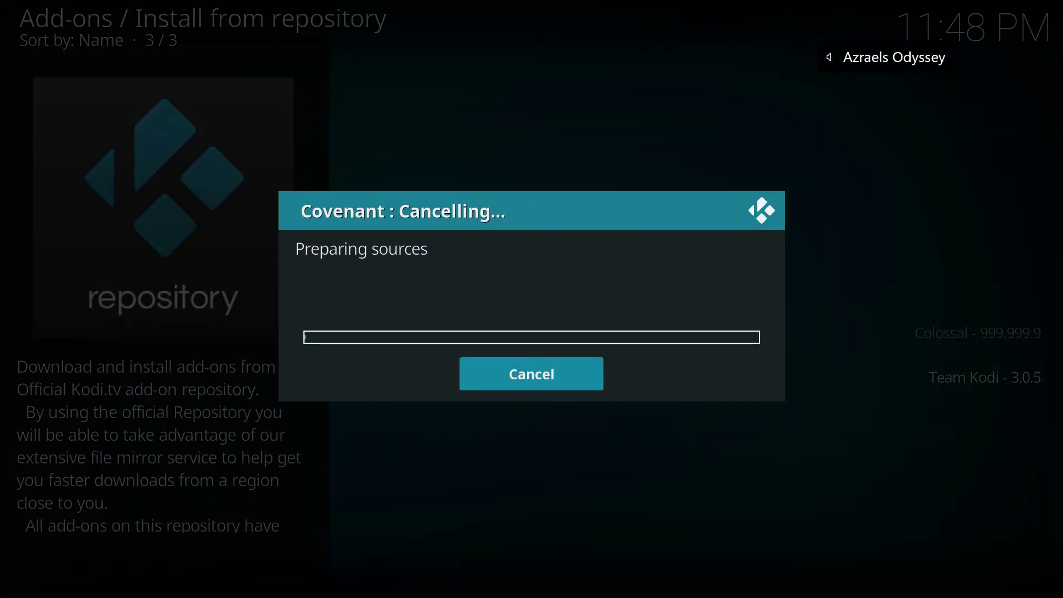
key("Down")
key("Return")
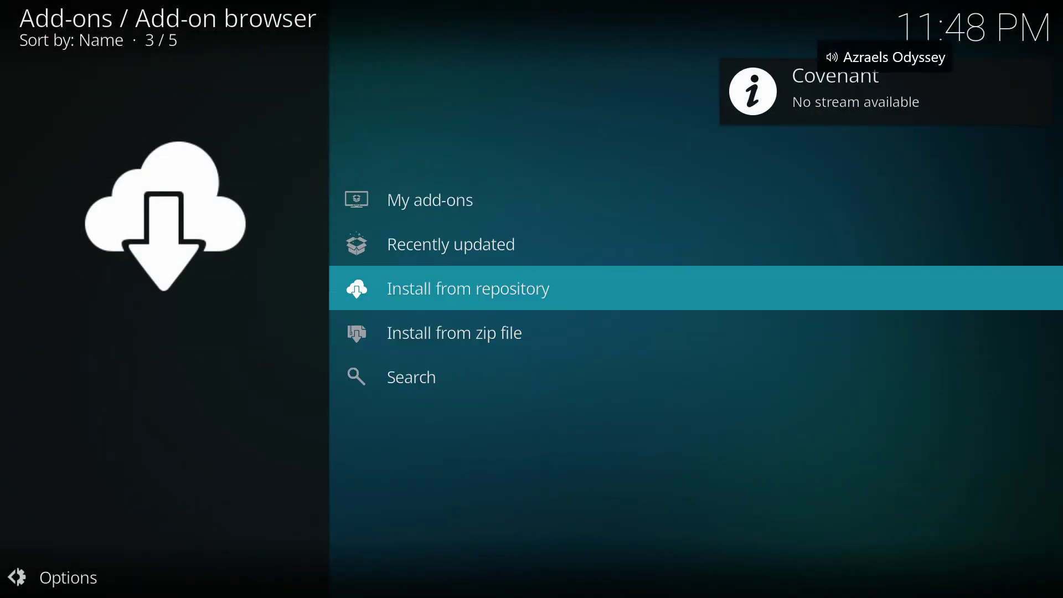
key("Return")
key("Up")
key("Up")
key("Up")
key("Return")
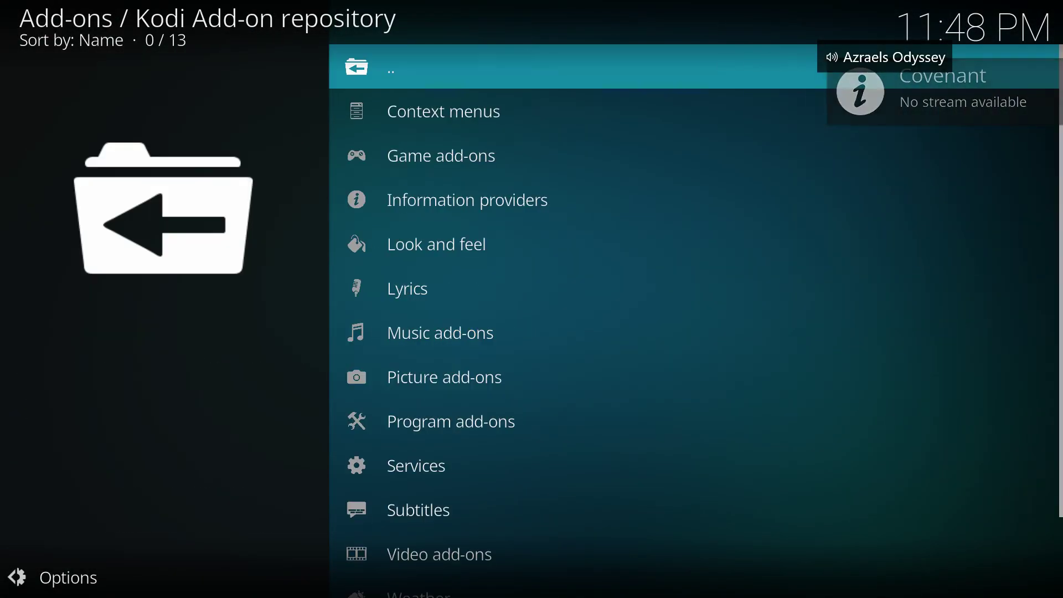
key("Down")
key("Down")
key("Down")
key("Down")
key("Down")
key("Down")
key("Down")
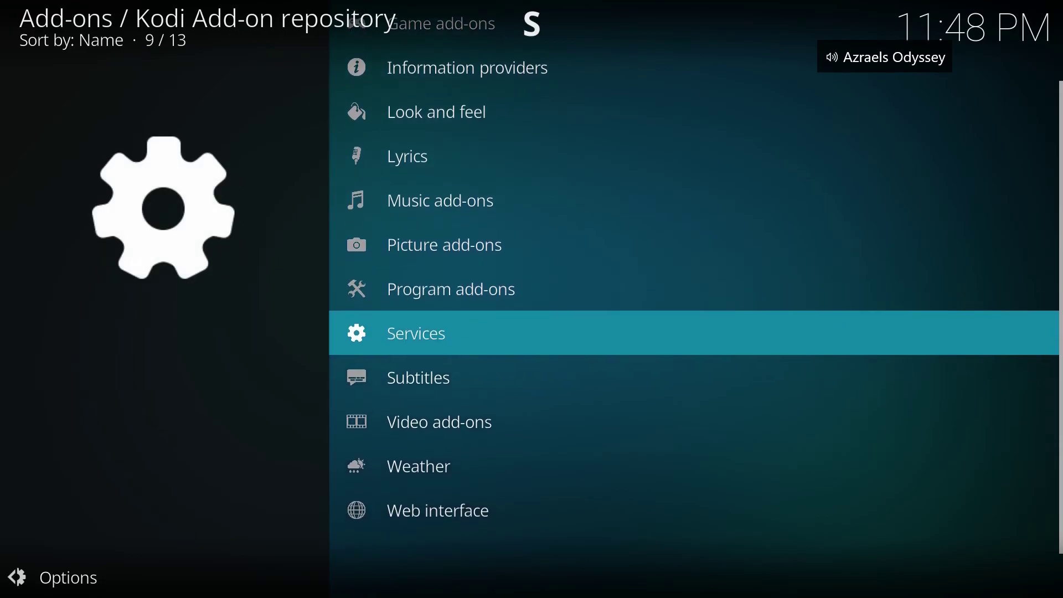
key("Return")
Highlight the installed Super Subtitles 0.0.22 add-on in the Subtitles list
key("Down")
key("Down")
key("Down")
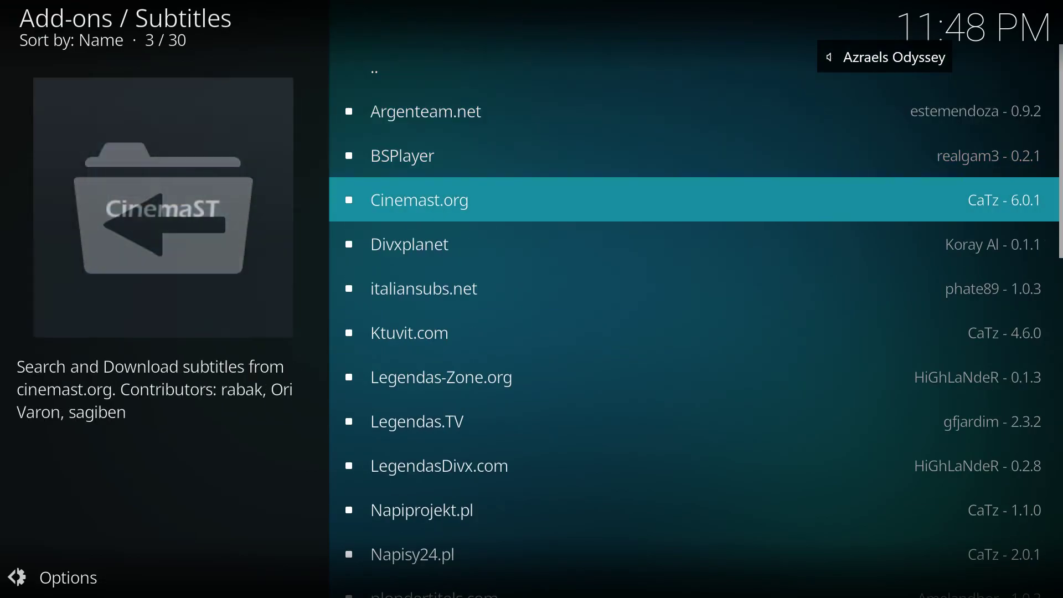
key("Down")
key("Down")
key("Down")
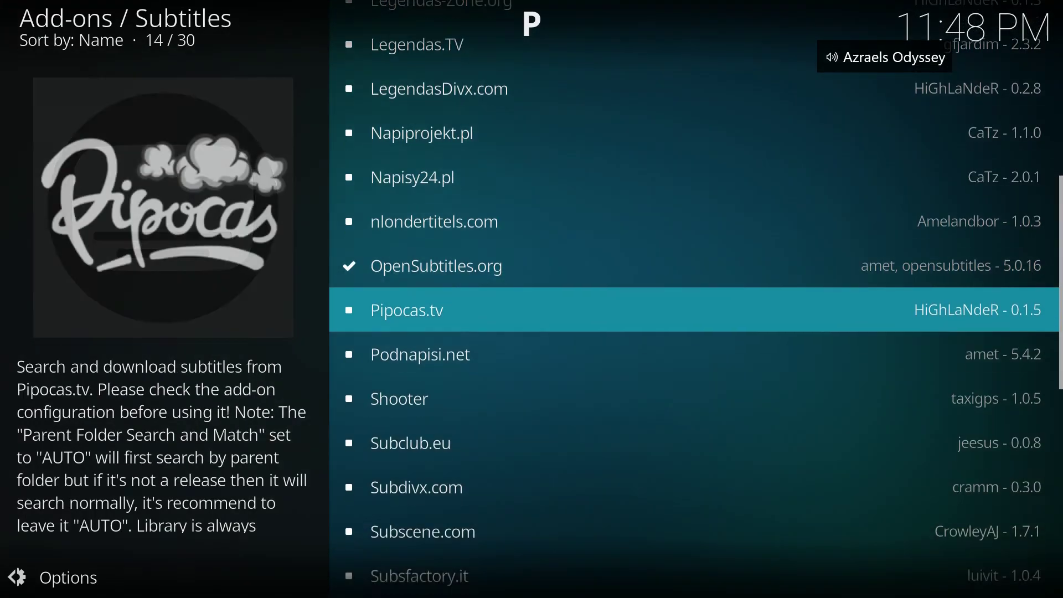
key("Down")
key("Down")
key("Down")
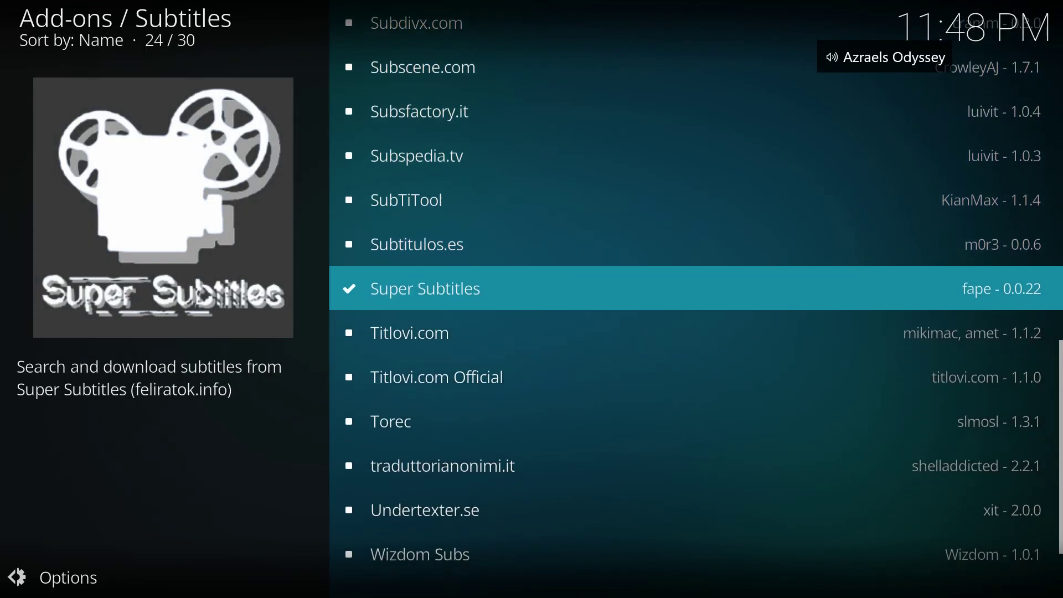
key("Up")
key("Up")
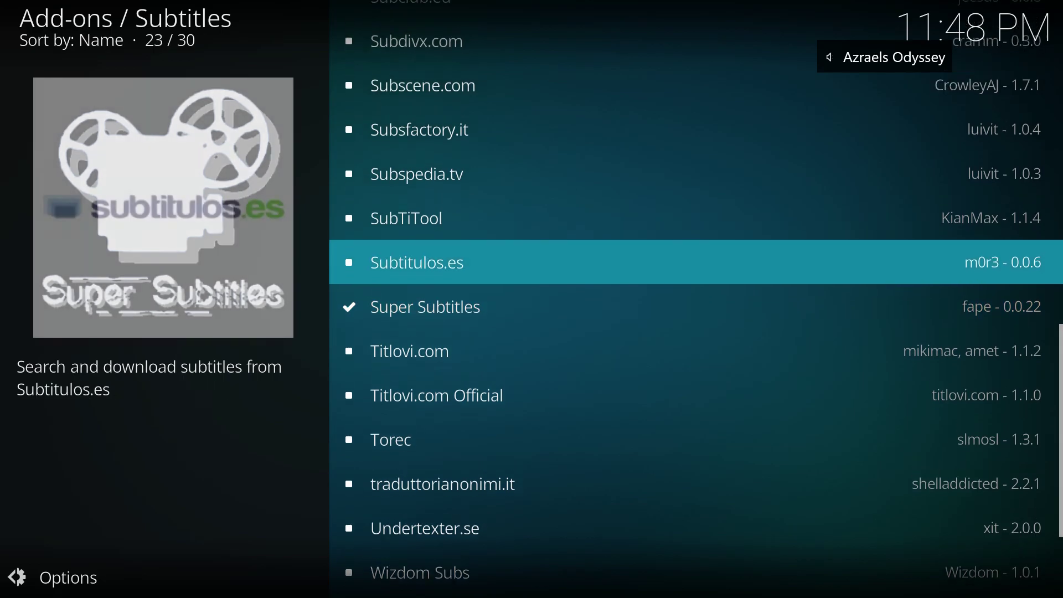
key("Down")
key("Down")
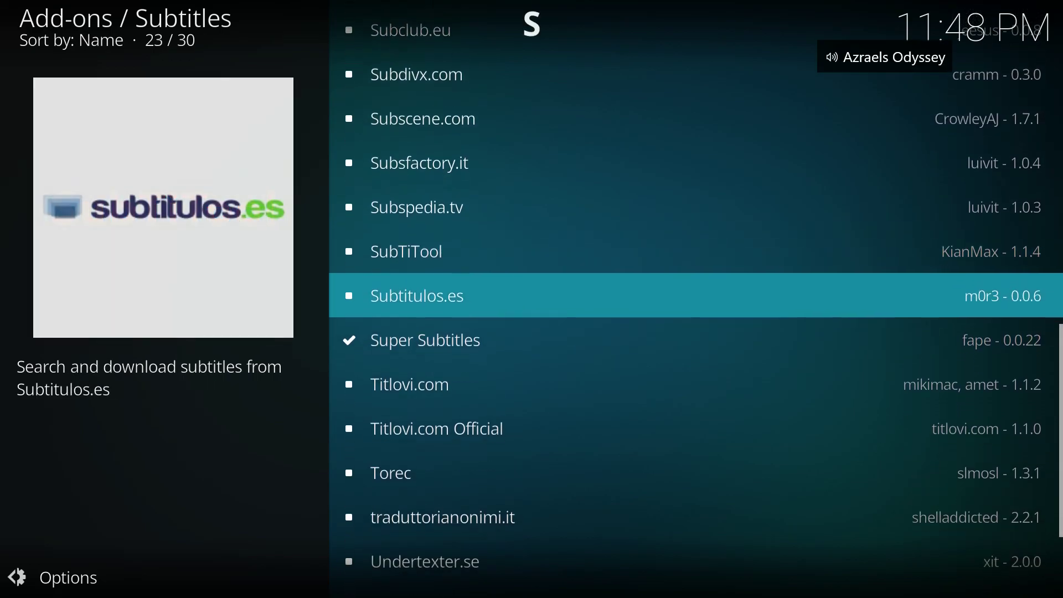